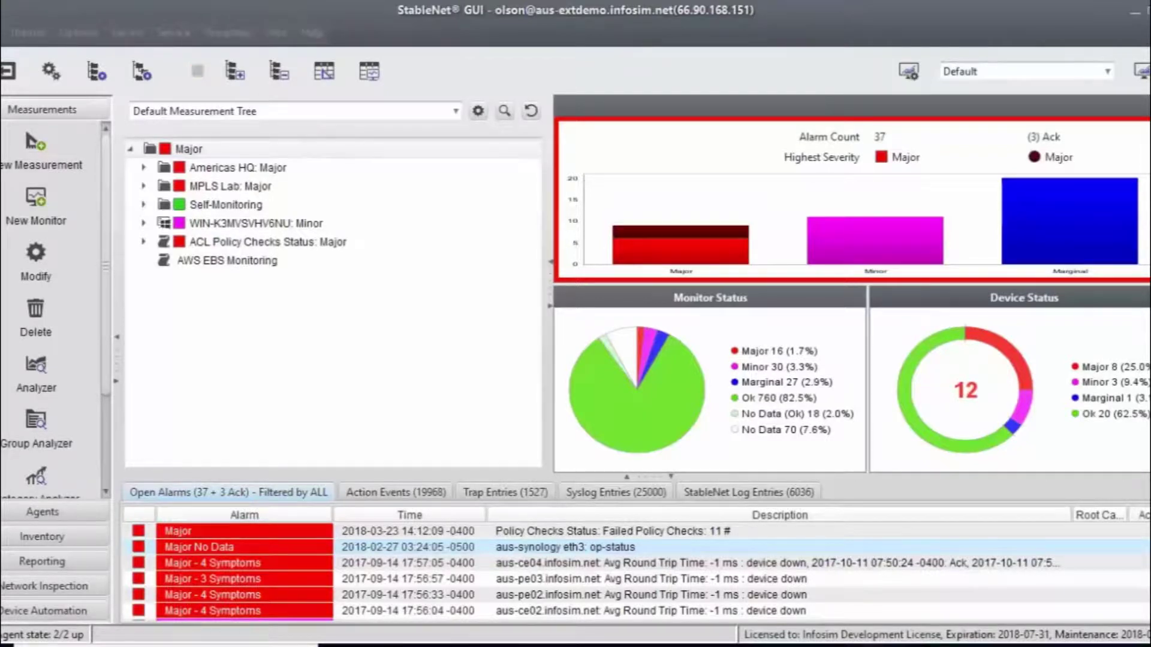
pyautogui.hotkey('alt', 'f')
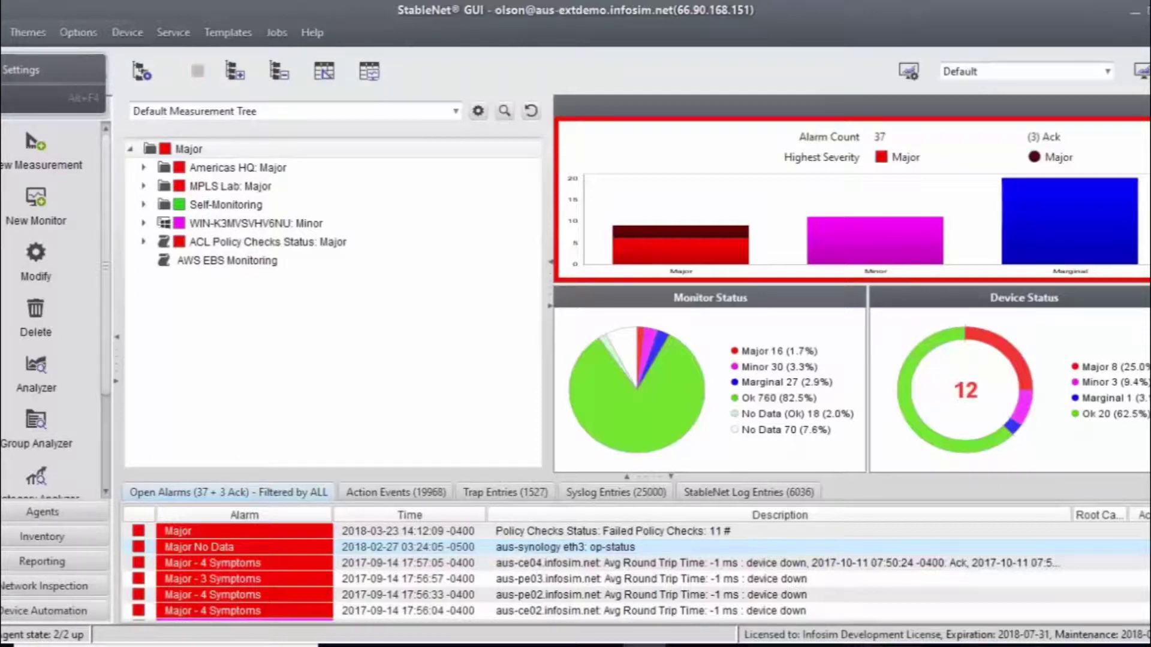
pyautogui.click(24, 30)
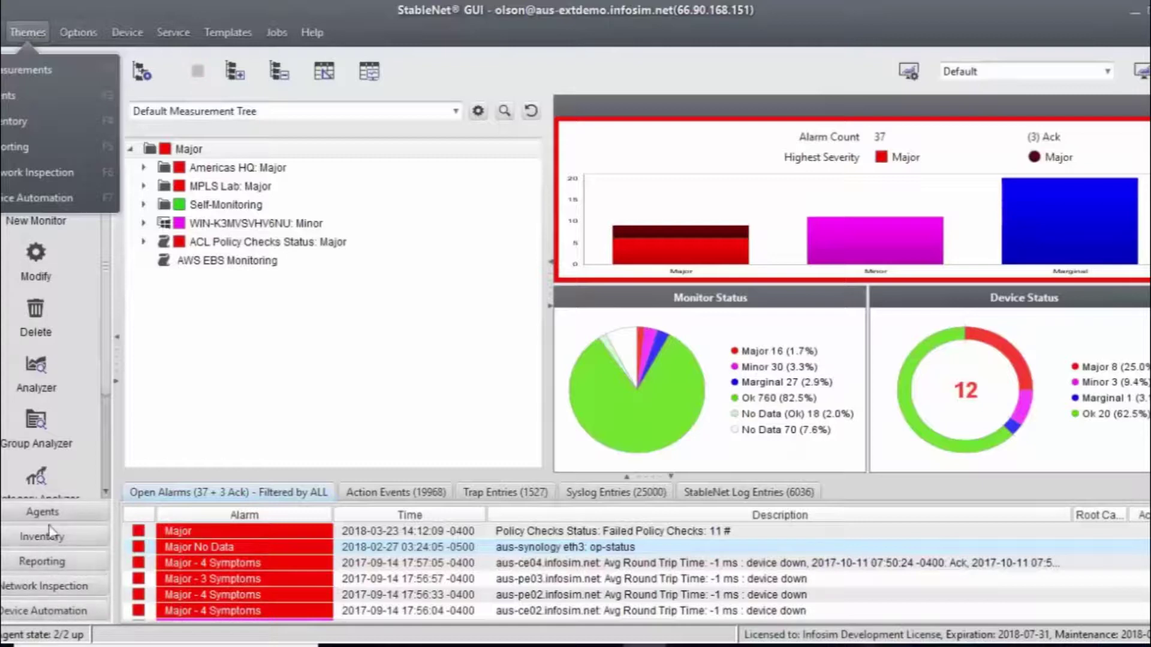
# Step: Open Default Property Management and review the Discovery default properties
pyautogui.moveTo(90, 36)
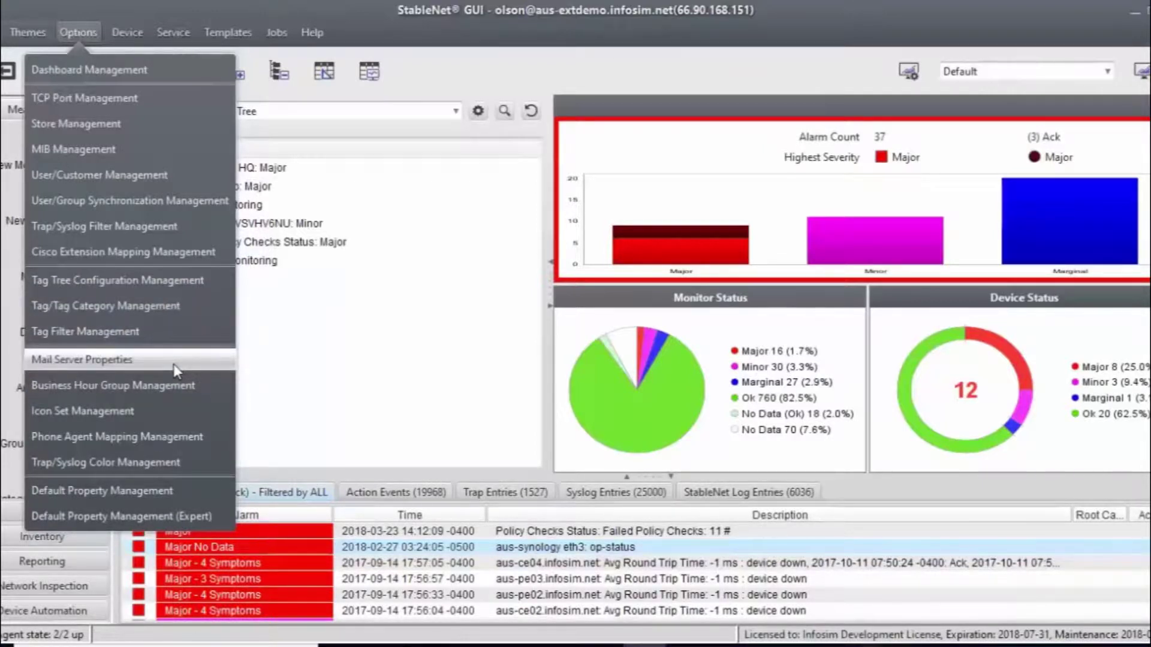
pyautogui.click(172, 495)
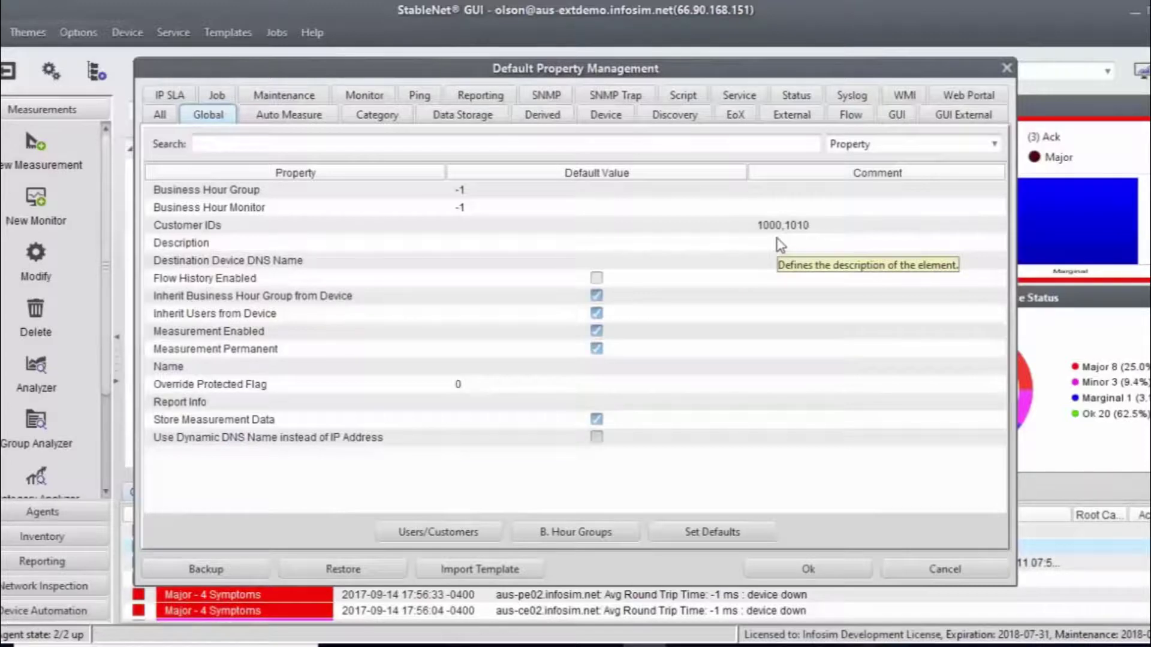
pyautogui.click(695, 118)
pyautogui.scroll(-5, 549, 354)
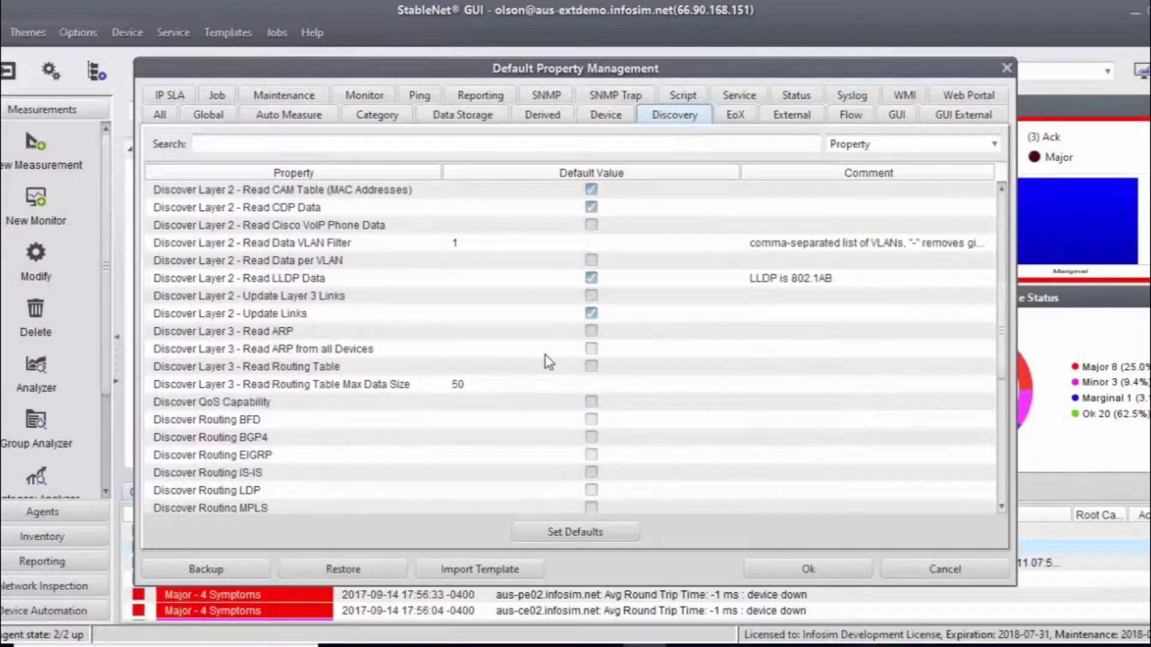
pyautogui.scroll(4, 549, 353)
# Step: Review the Auto Measure default properties and the Data Storage aggregation and time-to-live defaults
pyautogui.click(307, 117)
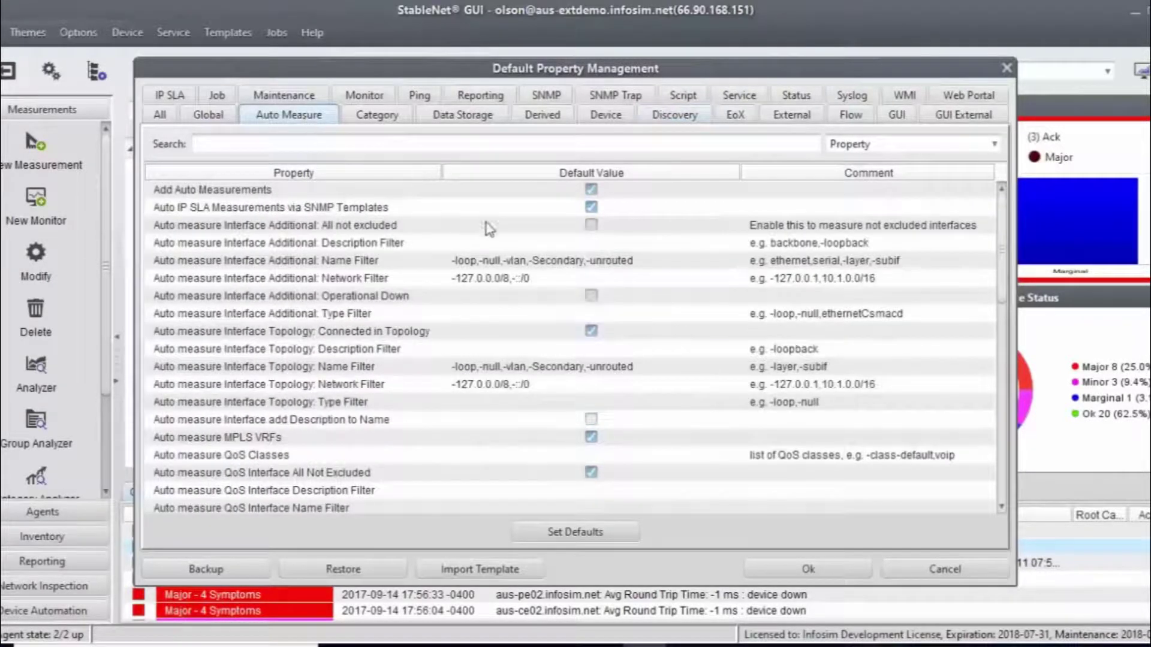
pyautogui.scroll(-6, 631, 317)
pyautogui.scroll(-2, 630, 317)
pyautogui.scroll(8, 631, 317)
pyautogui.click(454, 117)
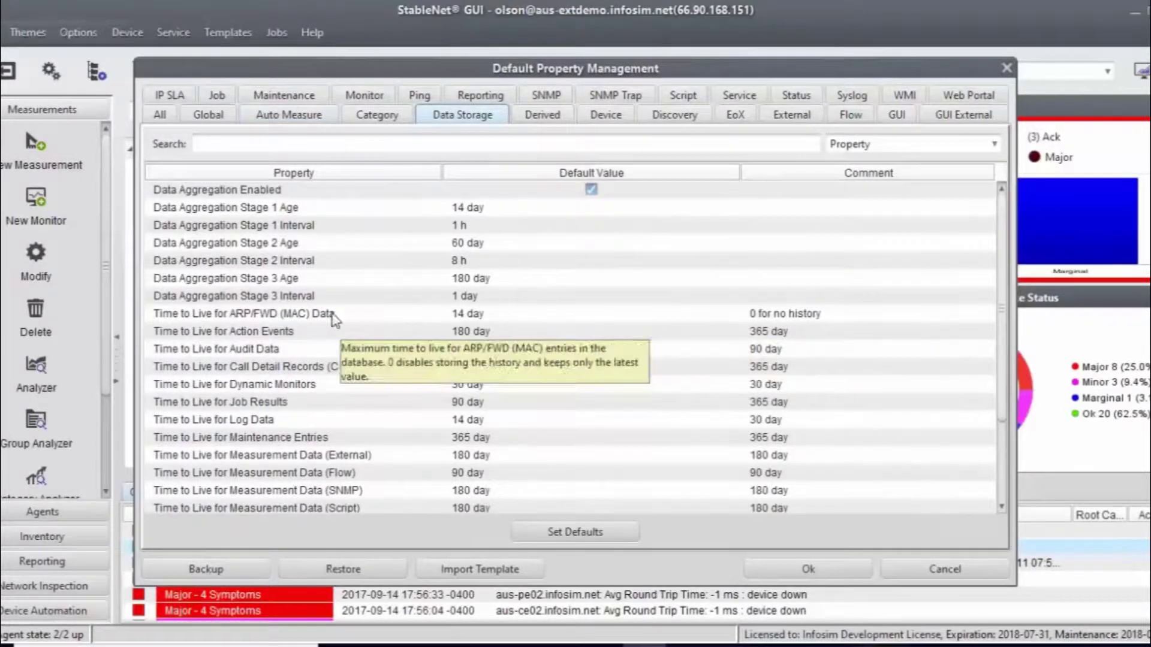
pyautogui.scroll(-2, 327, 371)
pyautogui.scroll(2, 322, 419)
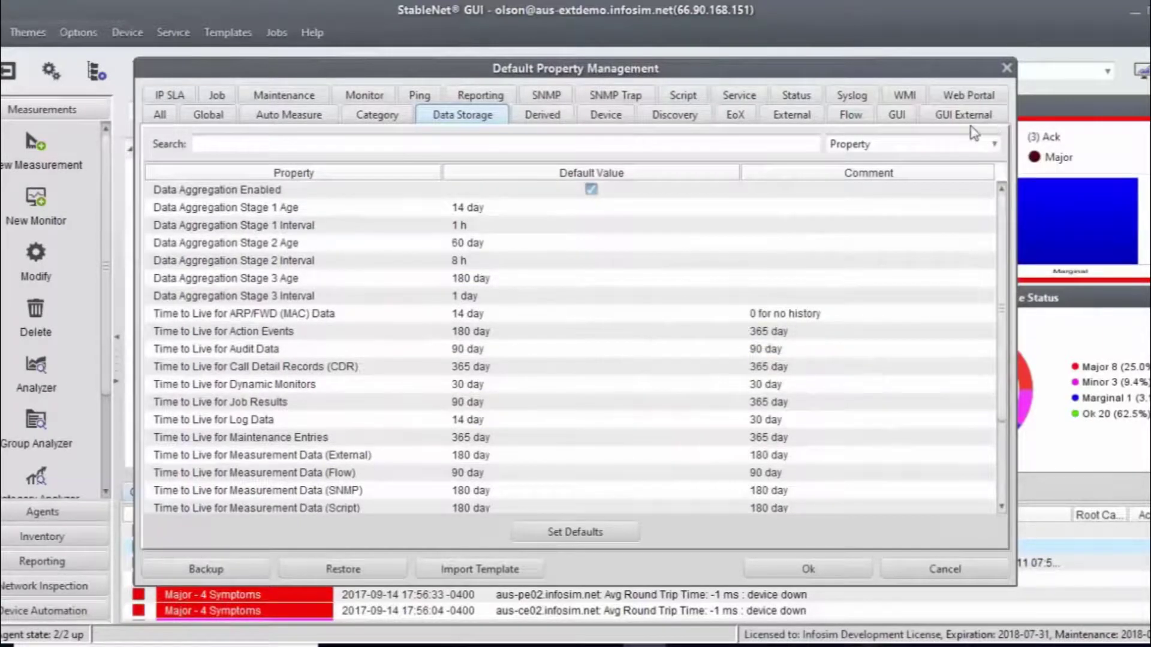
# Step: Review the GUI and Monitor default properties, and close Default Property Management without saving anything
pyautogui.click(899, 118)
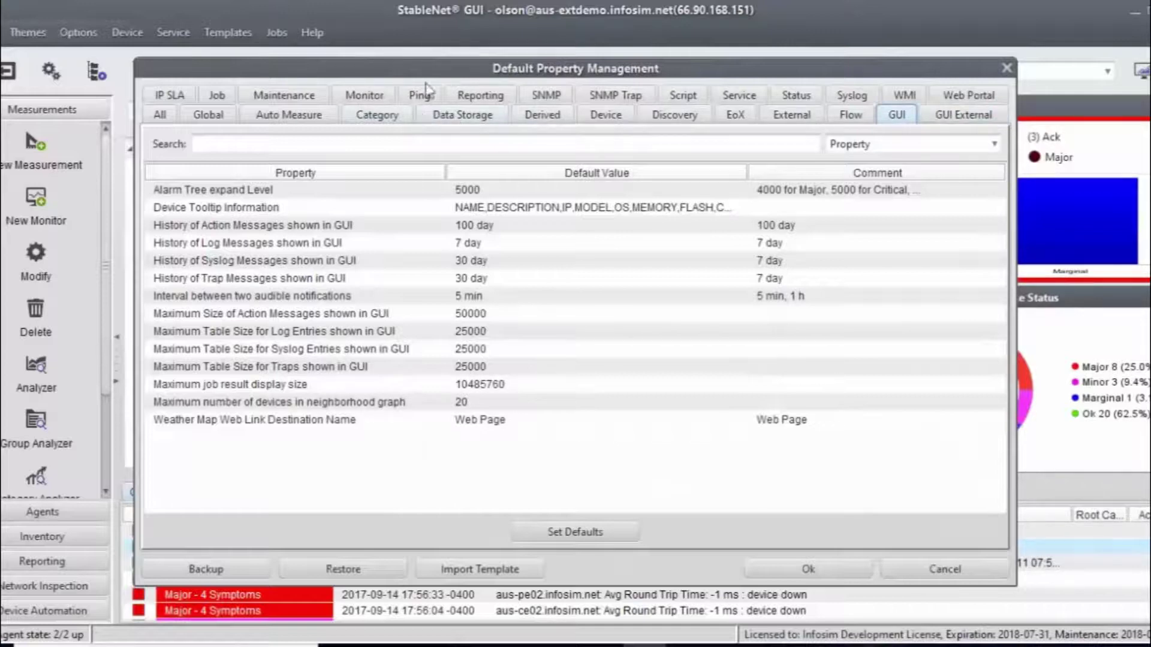
pyautogui.click(364, 99)
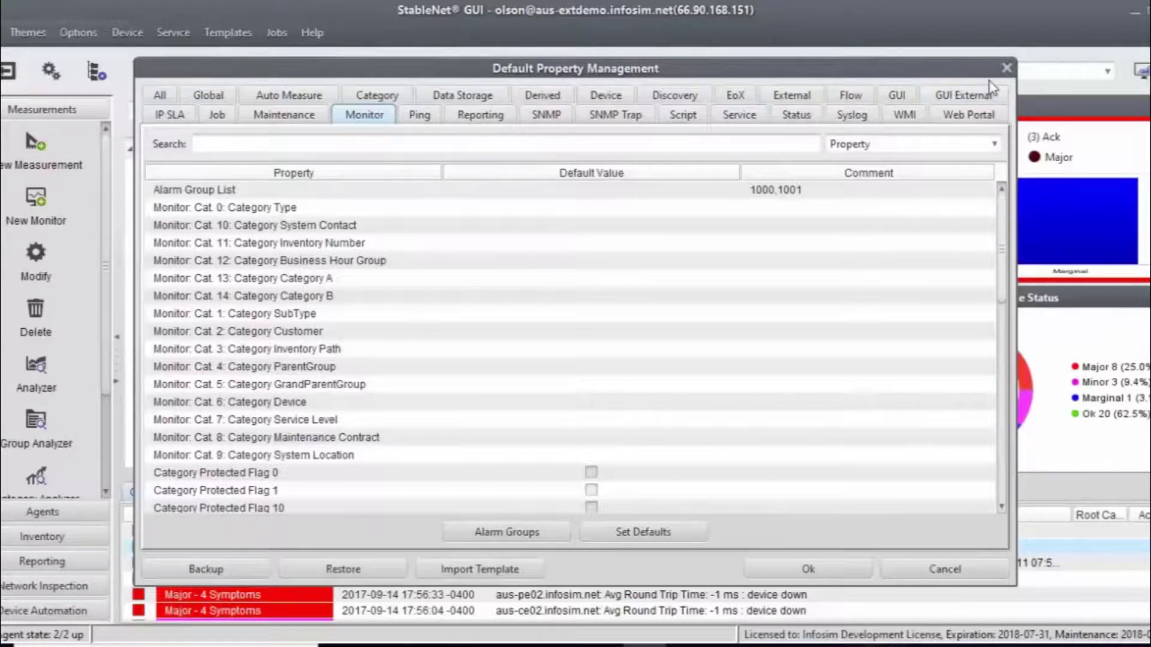
pyautogui.click(1006, 68)
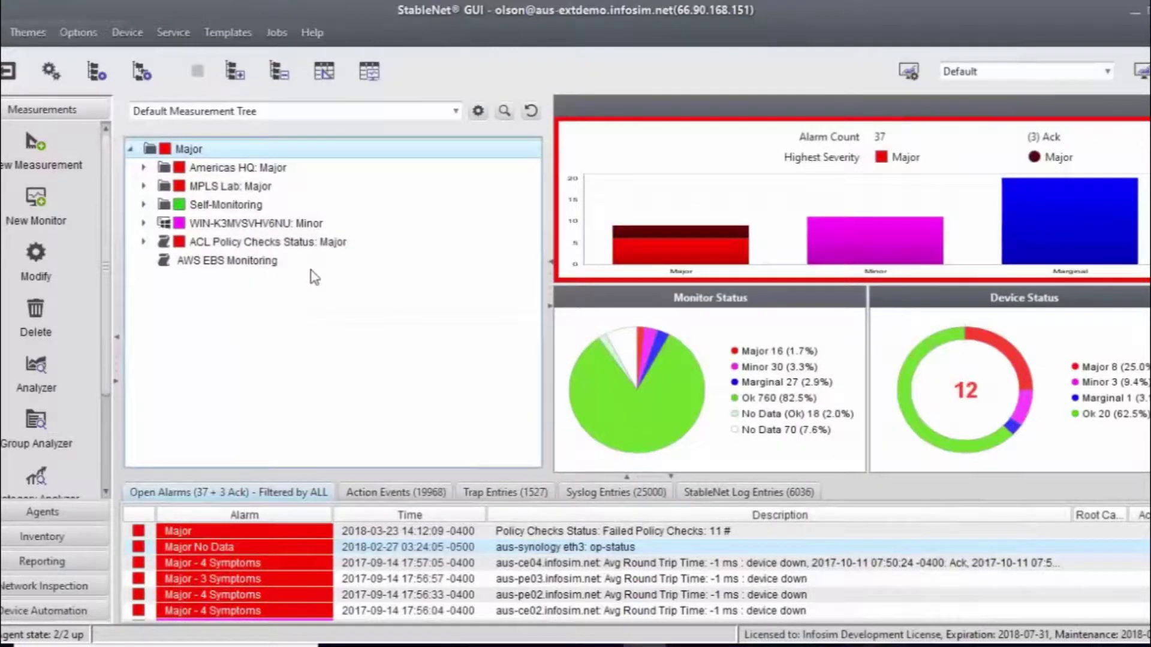
pyautogui.click(135, 33)
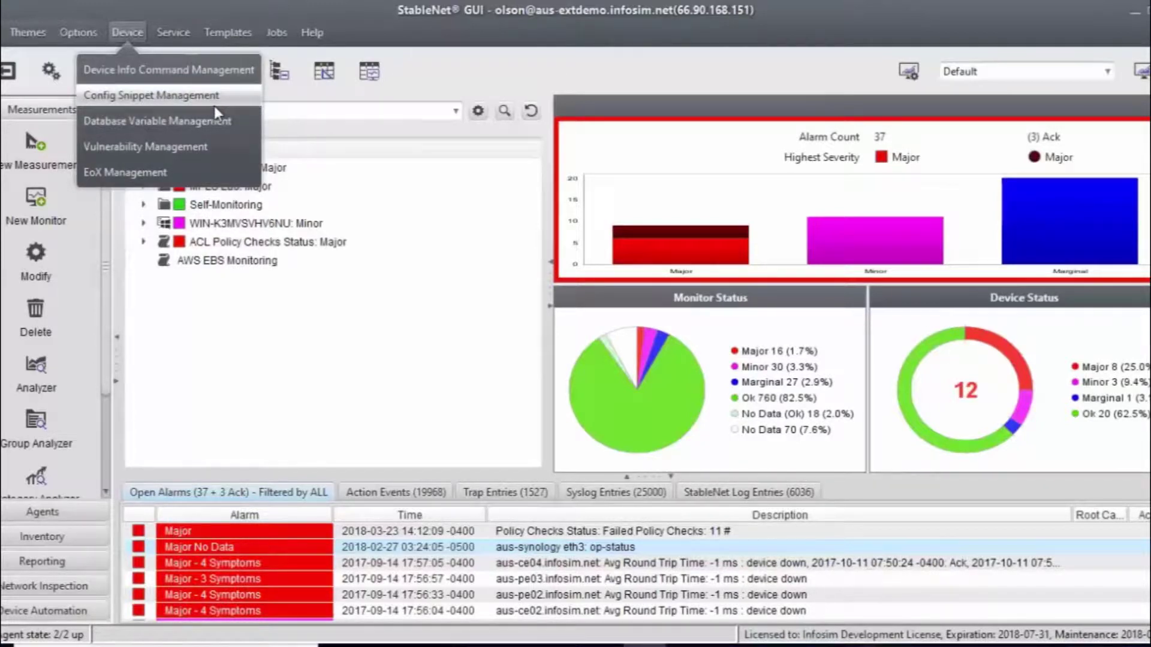
pyautogui.moveTo(182, 30)
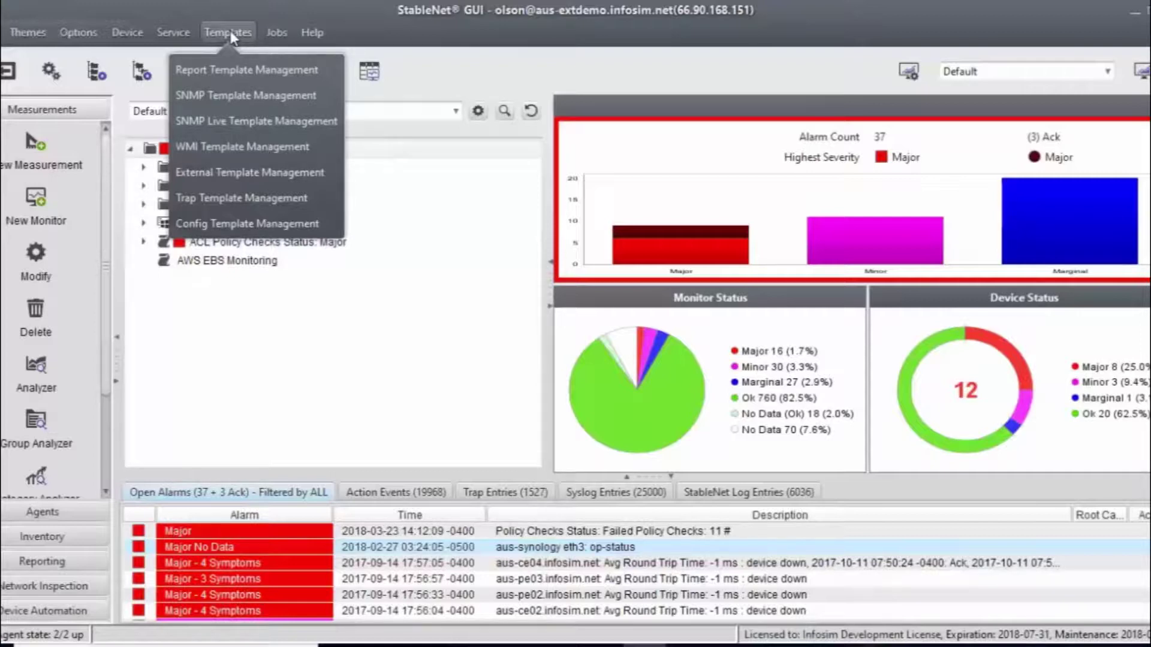
# Step: Open Discovery File Management to view the stored discovery files, and close it
pyautogui.moveTo(270, 35)
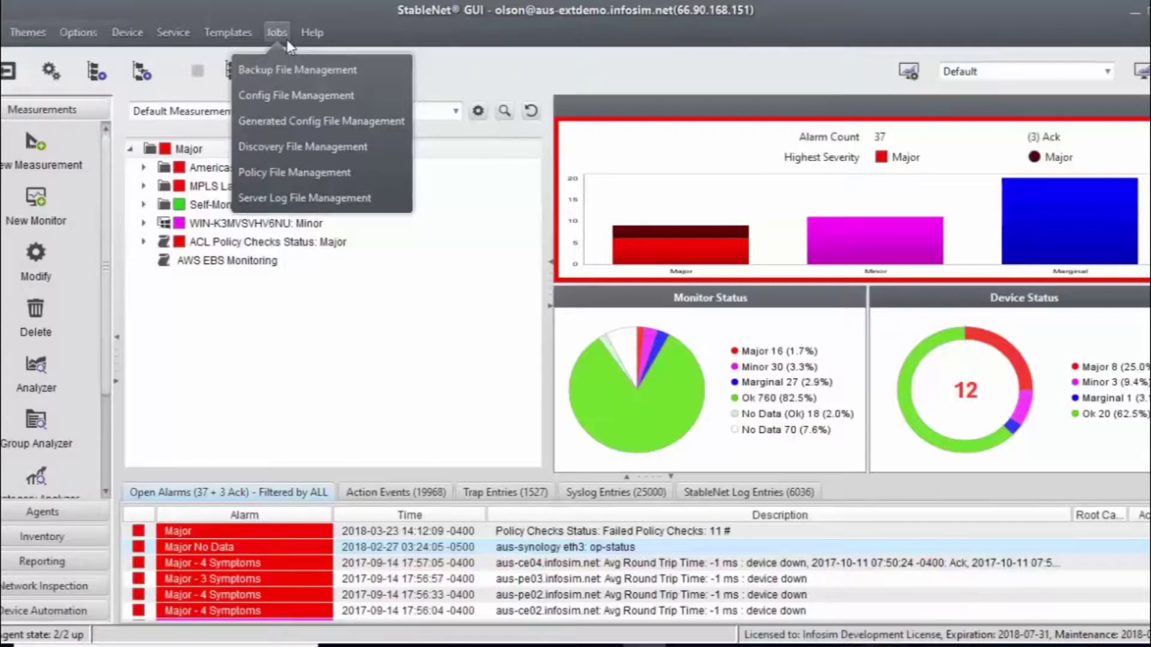
pyautogui.click(300, 146)
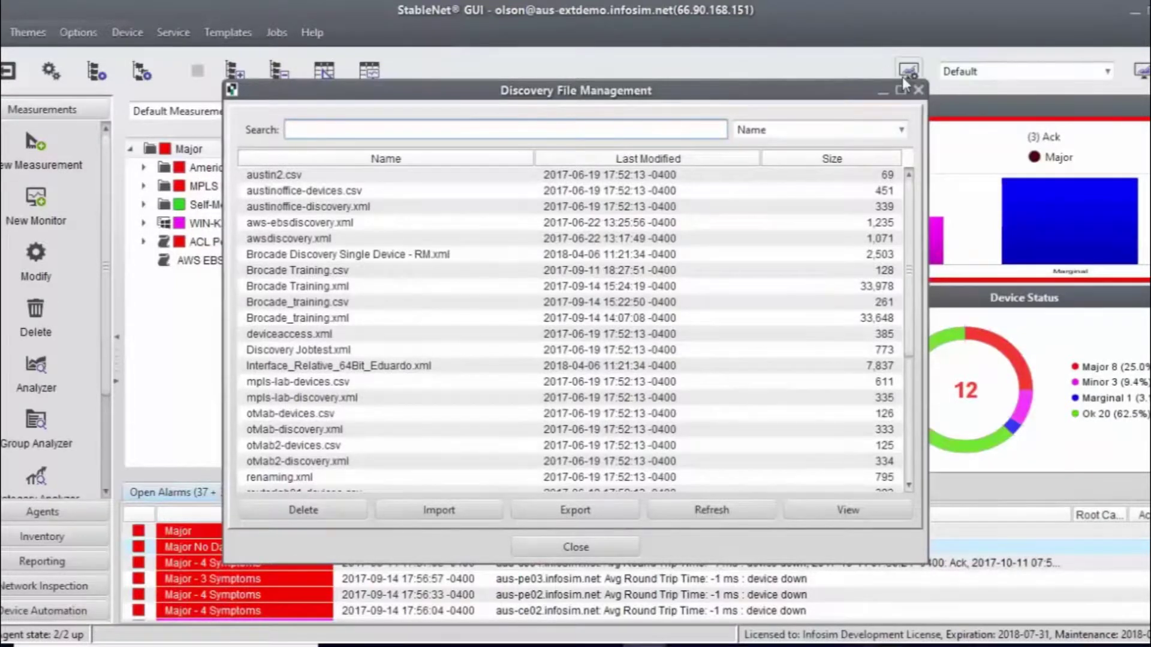
pyautogui.click(919, 91)
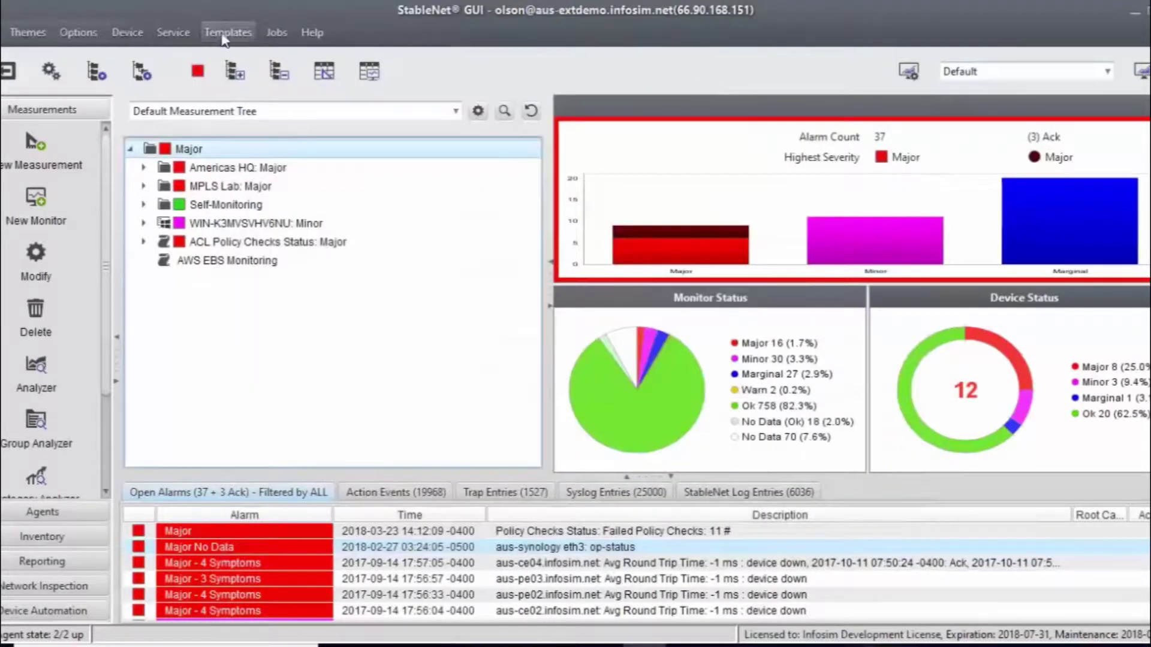
# Step: Open the About information to view the server's license and version details, and close it
pyautogui.click(276, 32)
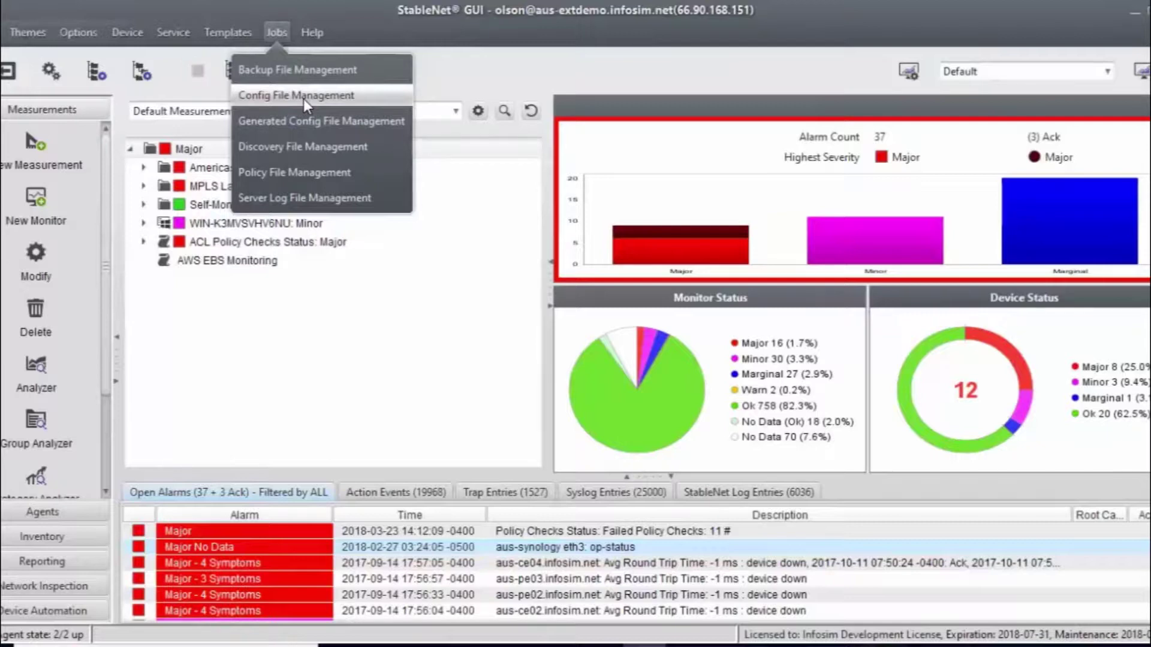
pyautogui.click(312, 31)
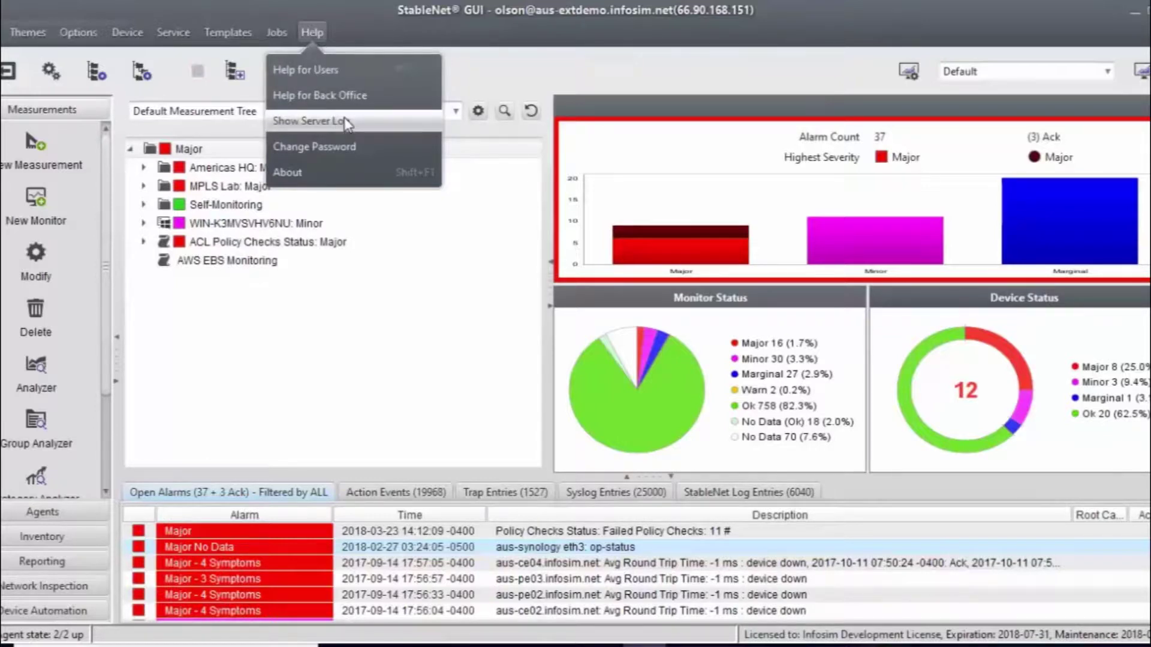
pyautogui.click(340, 172)
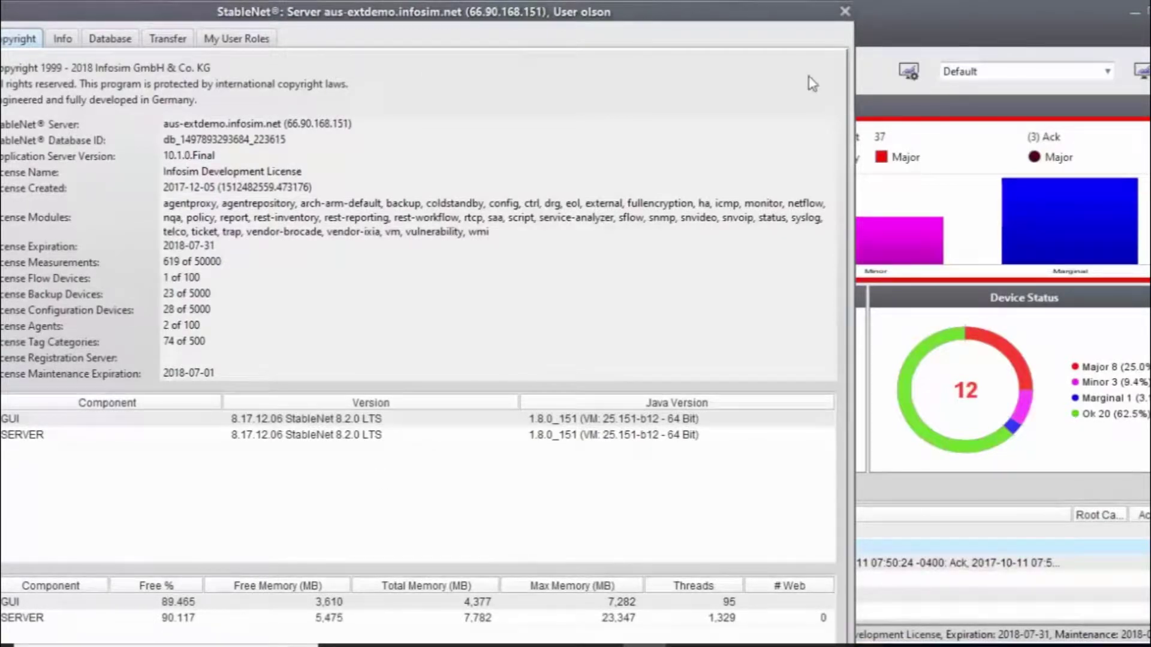
pyautogui.click(845, 11)
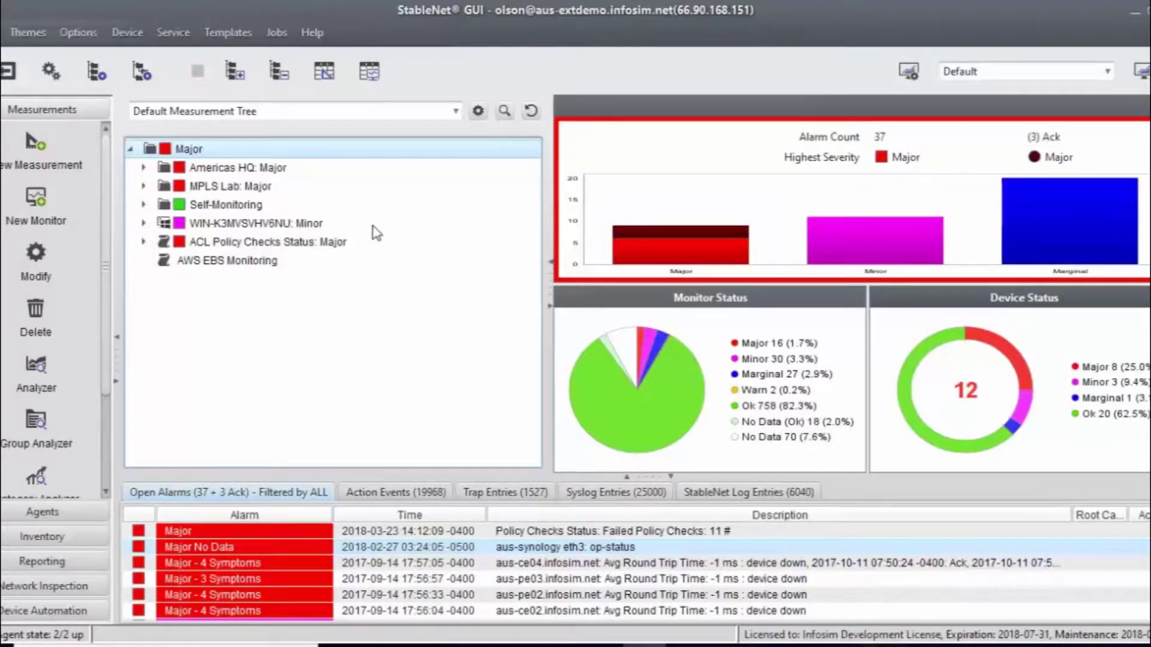
# Step: Examine berlin-lab01.infosim.net and its interface measurements under Americas HQ in the measurement tree, and collapse Router Lab 01
pyautogui.click(145, 168)
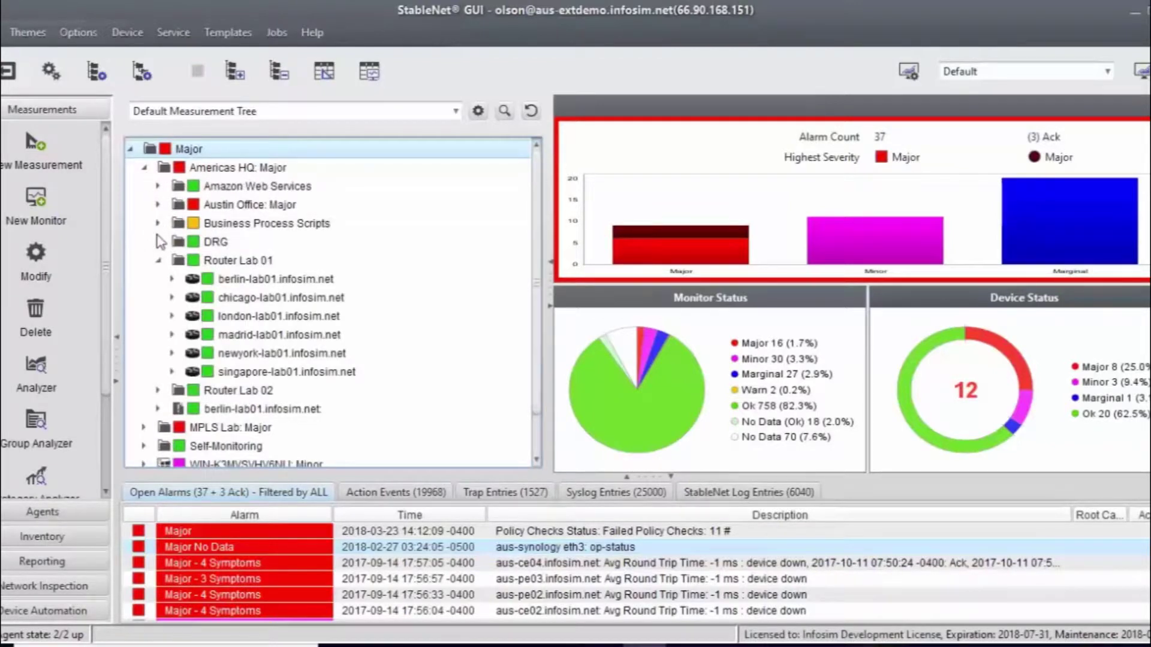
pyautogui.click(270, 287)
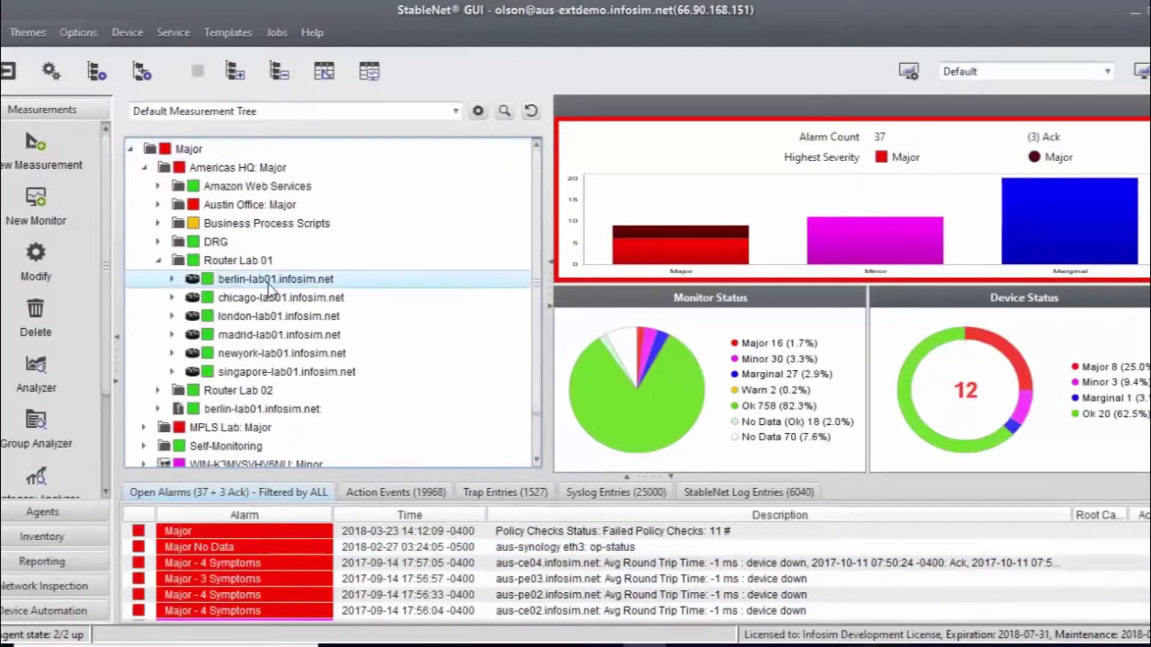
pyautogui.click(172, 279)
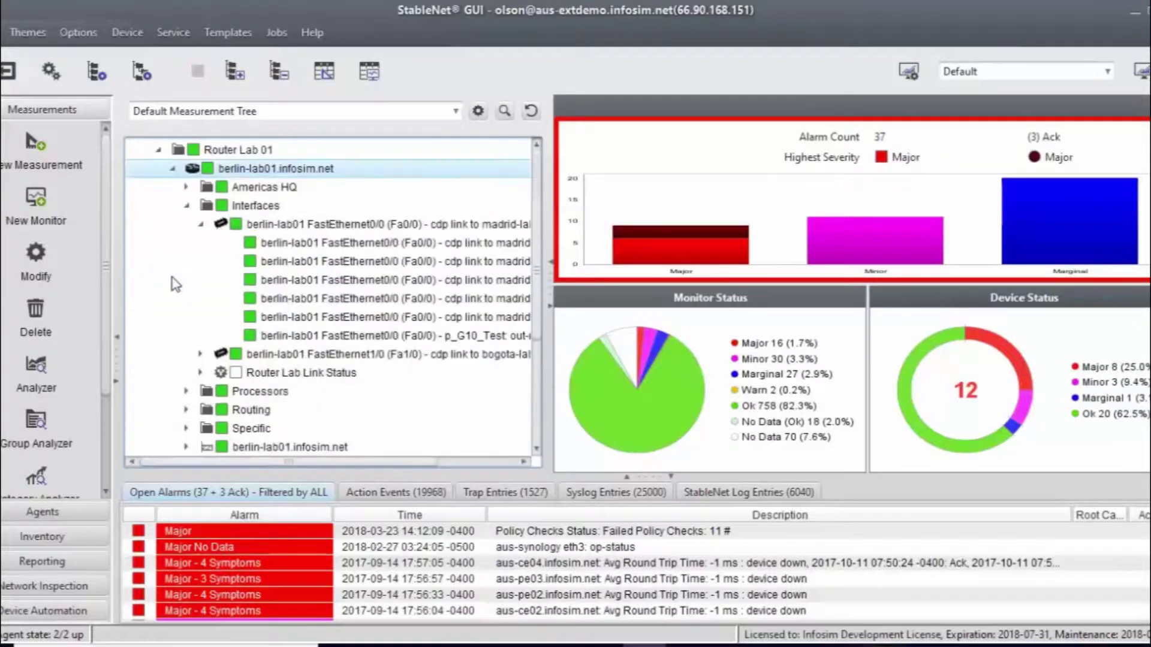
pyautogui.click(355, 227)
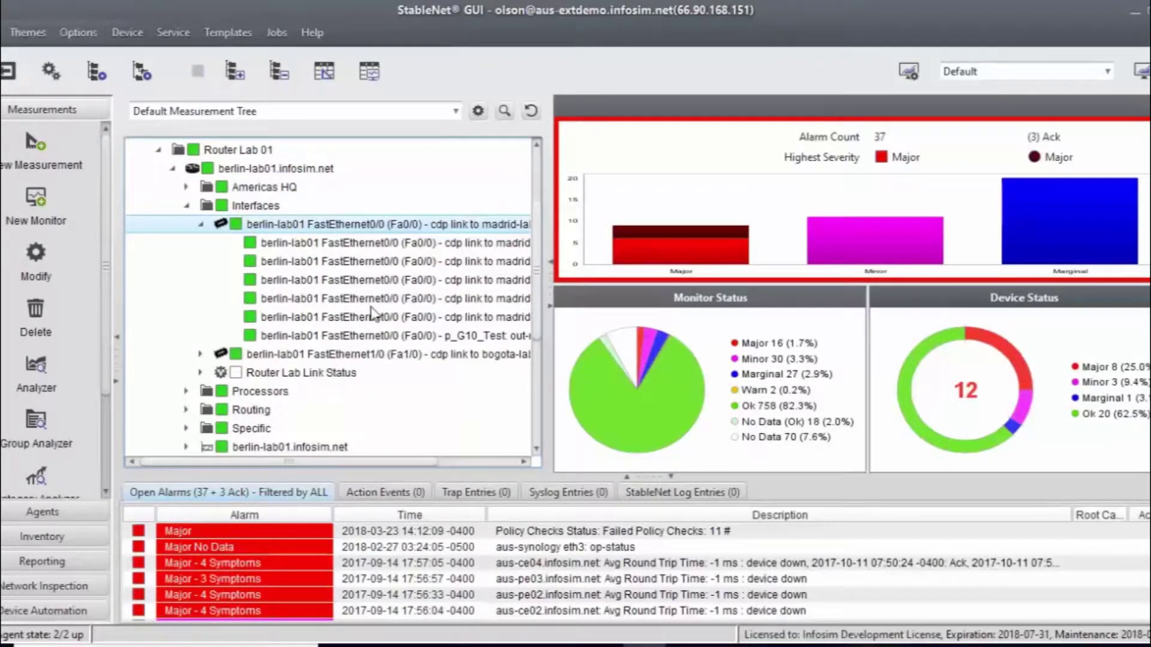
pyautogui.click(186, 205)
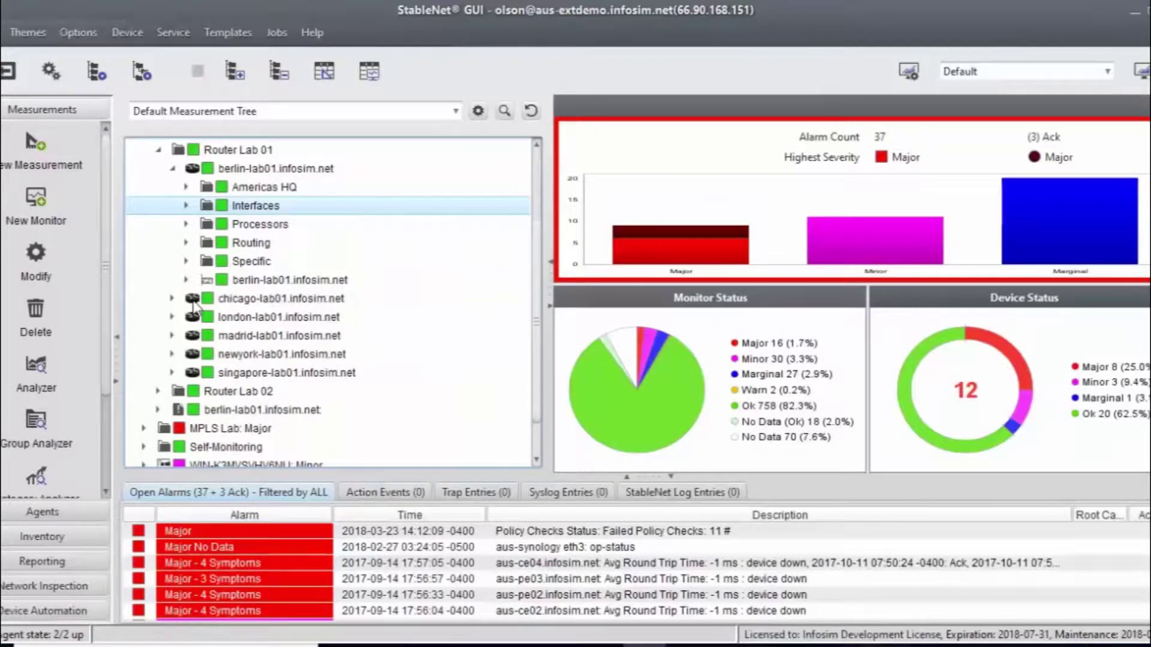
pyautogui.scroll(-1, 214, 252)
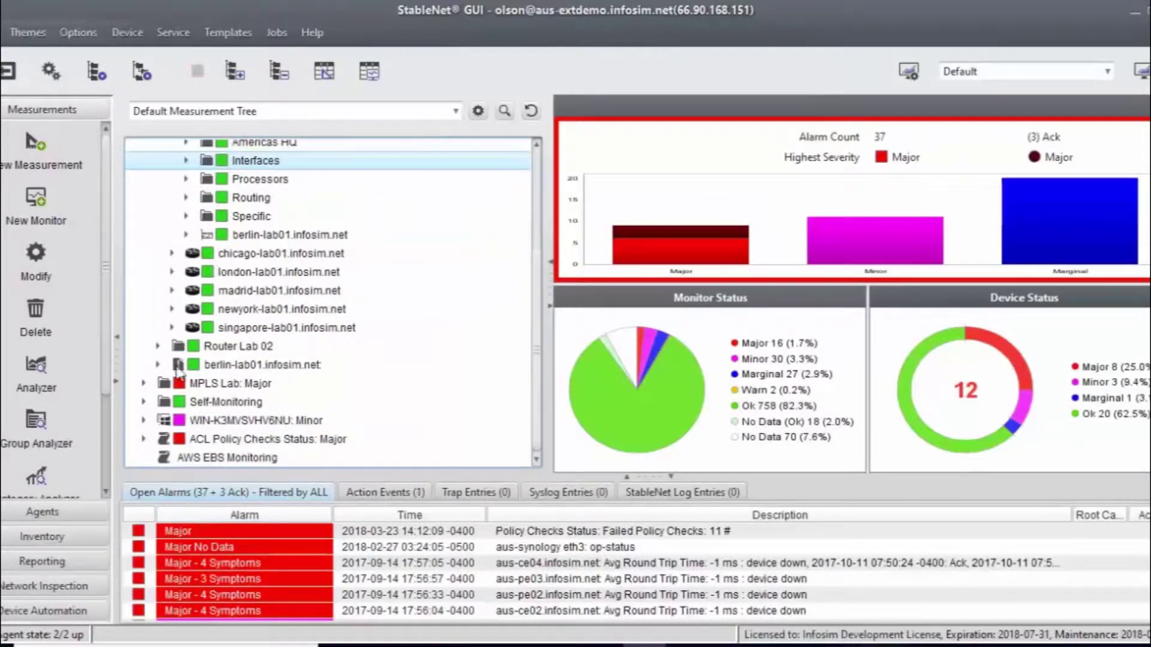
pyautogui.scroll(3, 171, 287)
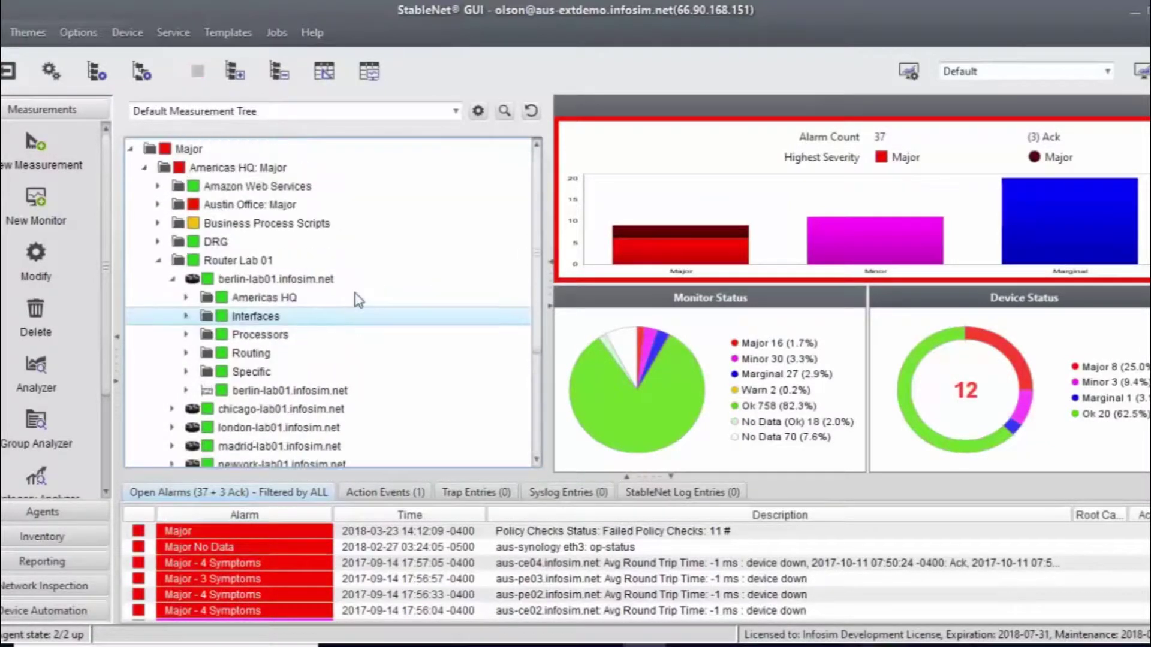
pyautogui.click(159, 260)
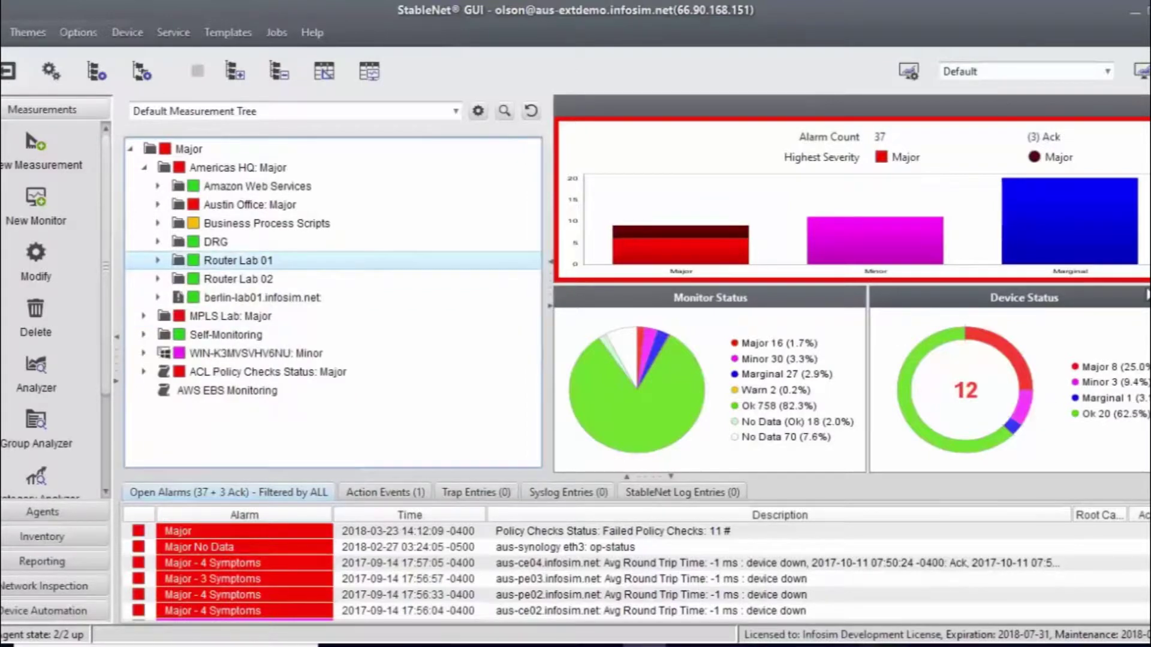
# Step: Preview the other default-named dashboard, and switch back to the Default dashboard
pyautogui.moveTo(908, 370)
pyautogui.click(996, 73)
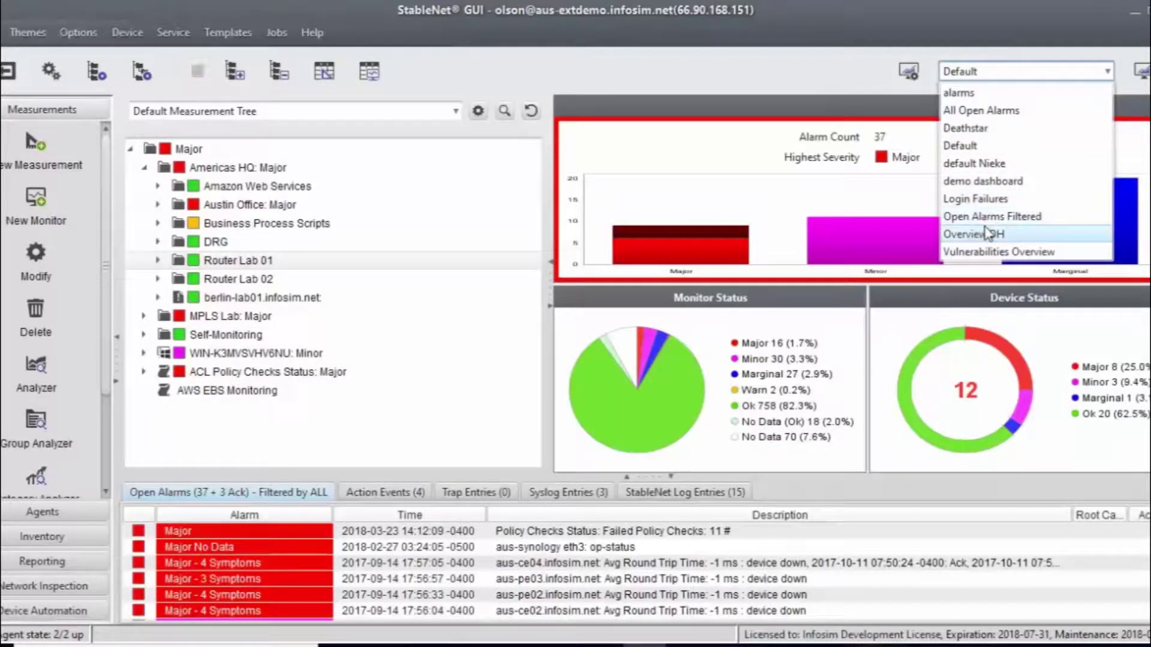
pyautogui.click(972, 167)
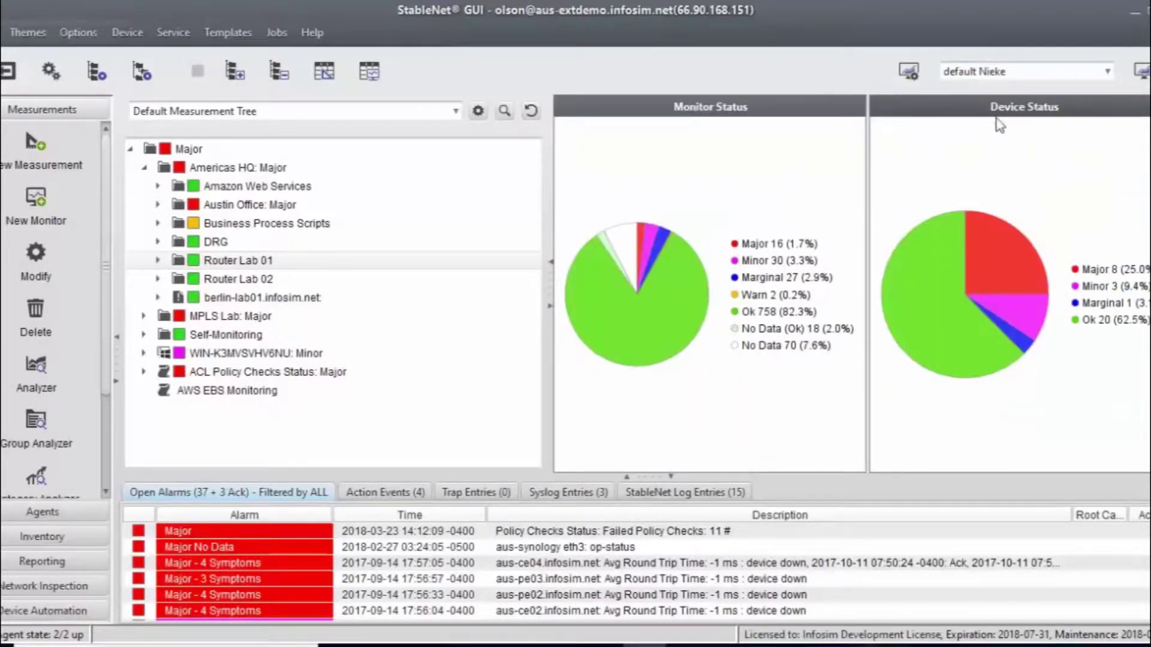
pyautogui.click(995, 72)
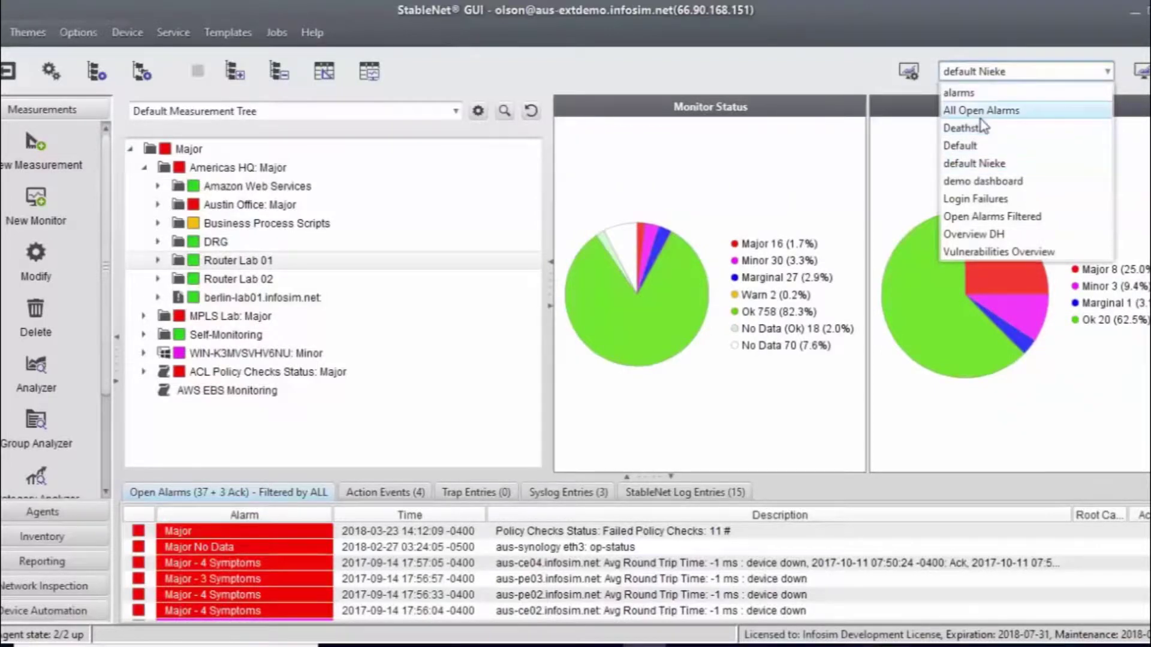
pyautogui.click(977, 146)
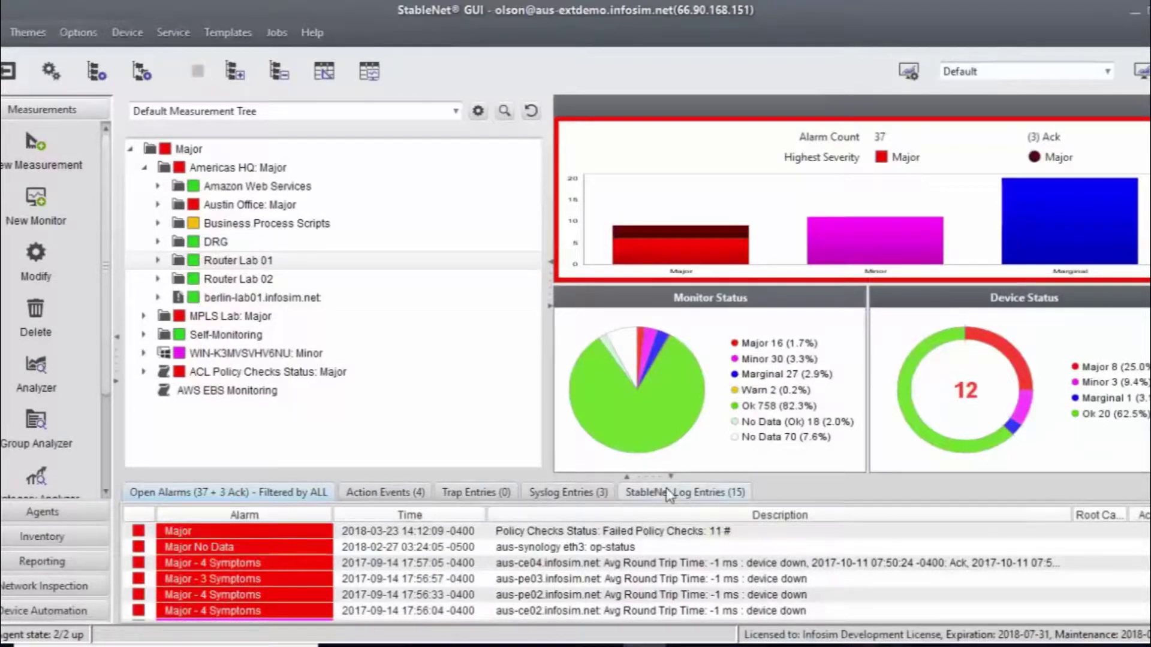
pyautogui.moveTo(651, 476); pyautogui.dragTo(652, 425)
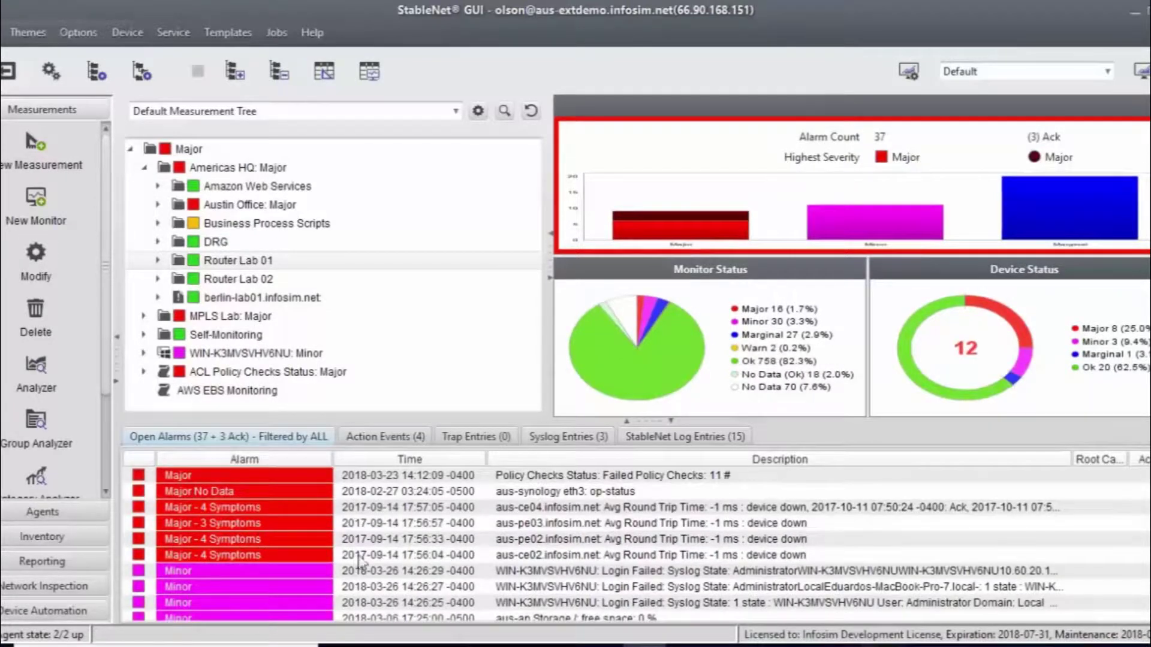
pyautogui.click(811, 577)
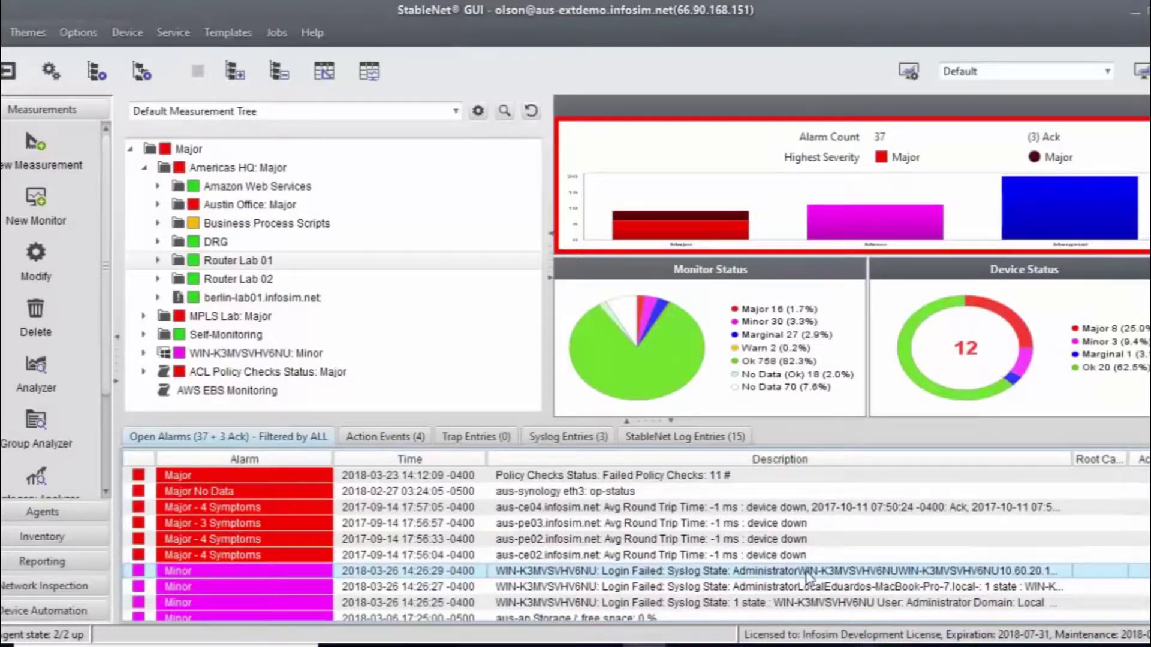
pyautogui.doubleClick(811, 576)
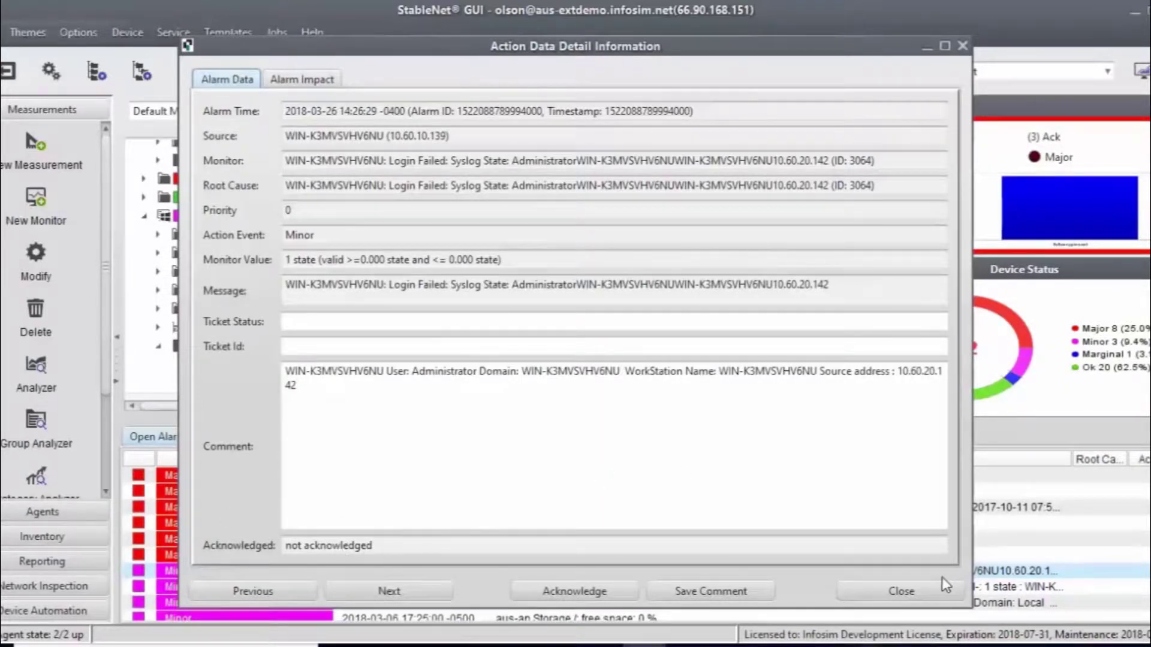
# Step: Close the alarm details, chart the interface bandwidth of WIN-K3MVSVHV6NU vmxnet3 Ethernet Adapter (ethernet_10) in the Analyzer, and close the chart
pyautogui.click(901, 592)
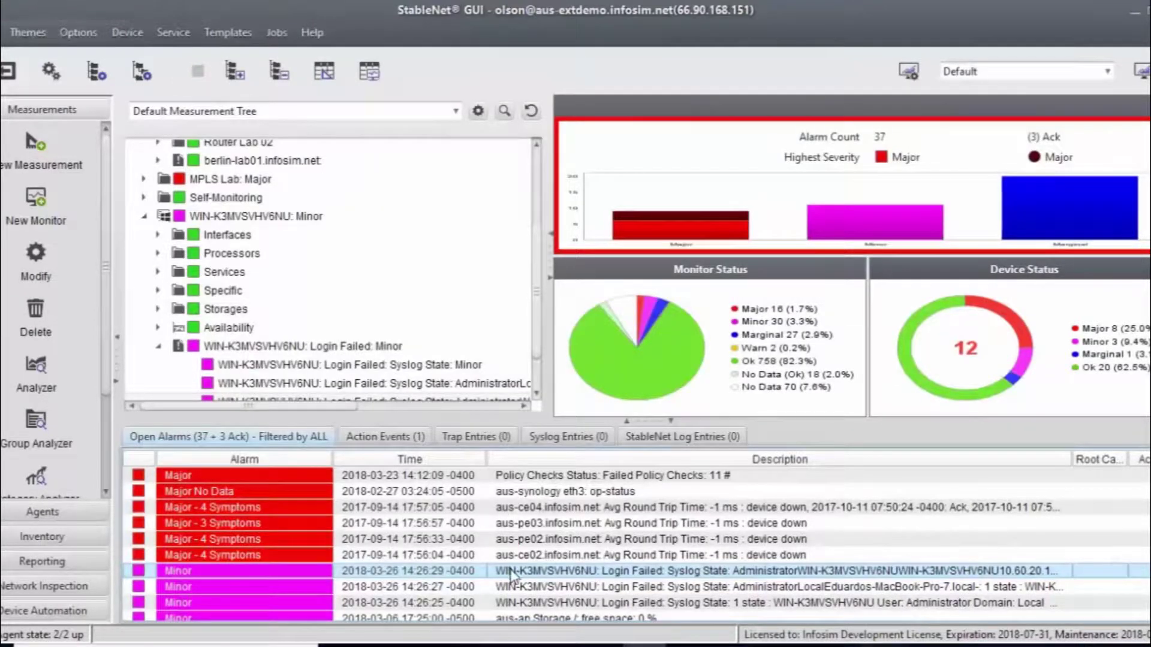
pyautogui.scroll(-1, 221, 359)
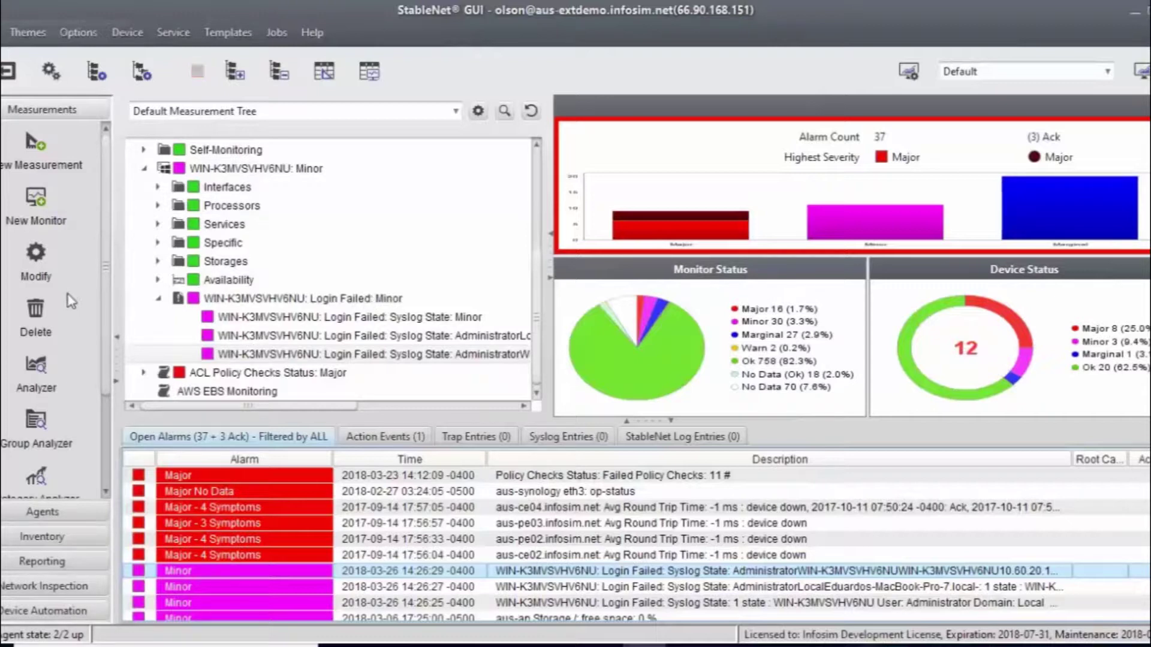
pyautogui.click(158, 188)
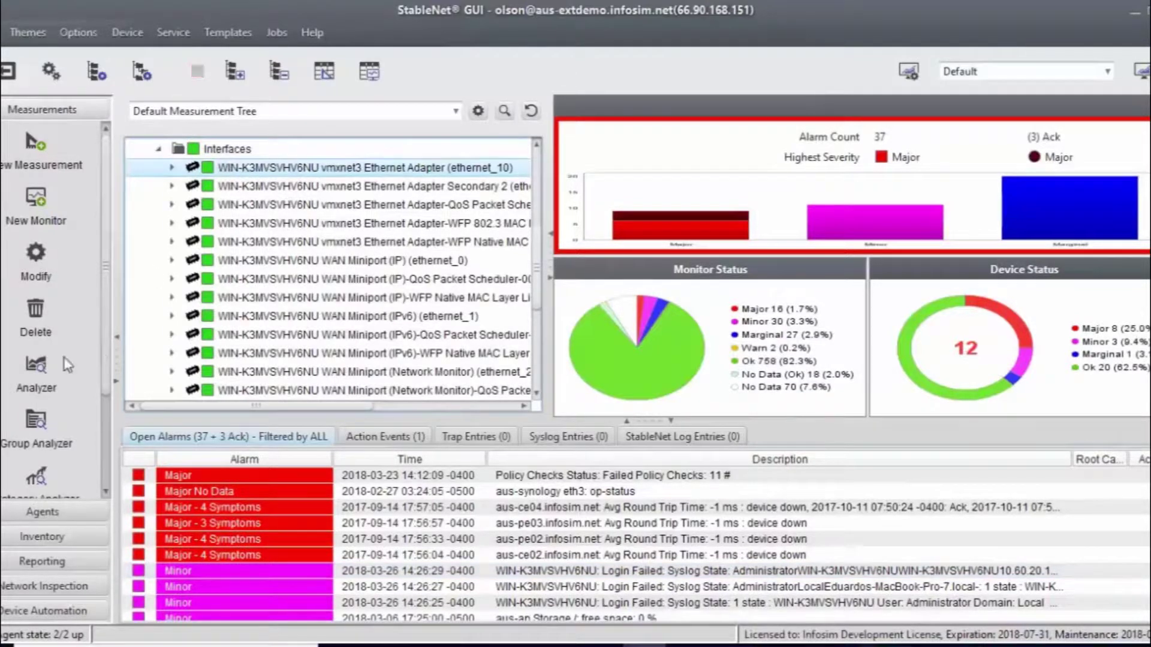
pyautogui.click(33, 367)
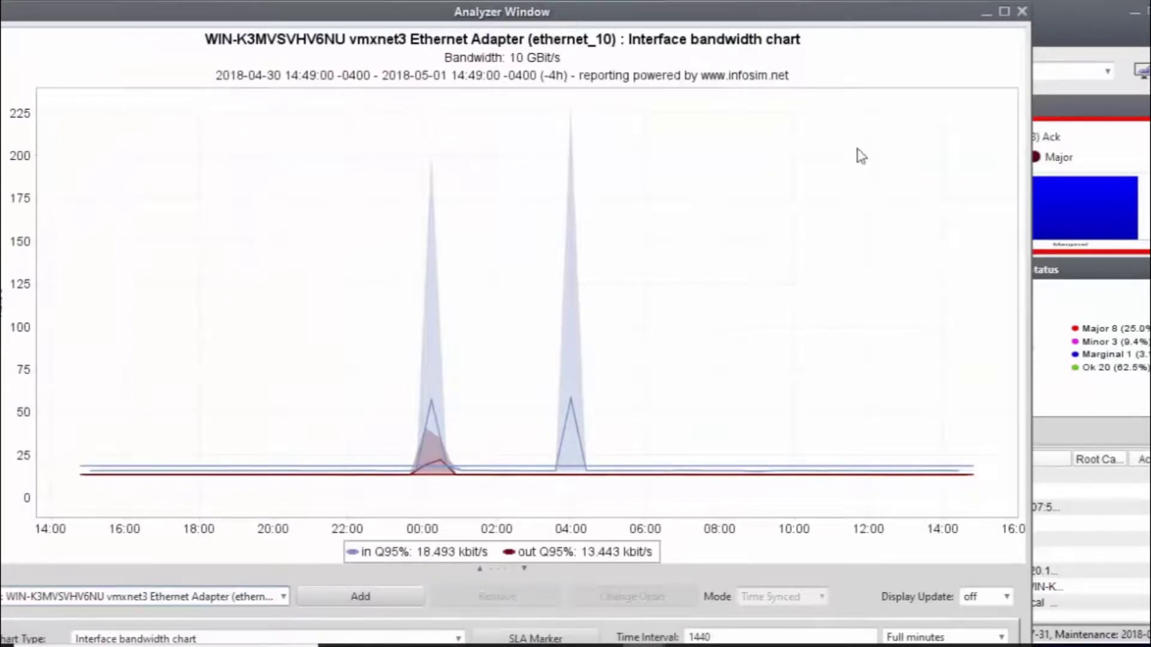
pyautogui.click(1022, 11)
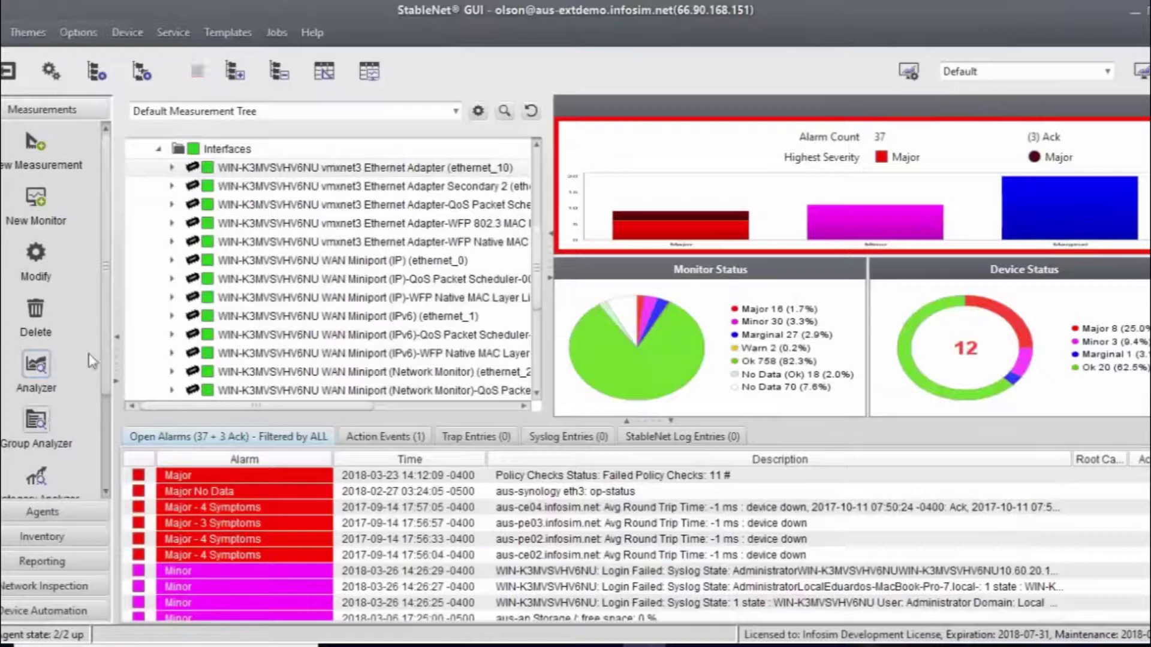
# Step: Plot Interface Total Traffic for the WIN-K3MVSVHV6NU Interfaces folder in a maximized Group Analyzer, using the Interface statistic type, and close it
pyautogui.click(222, 150)
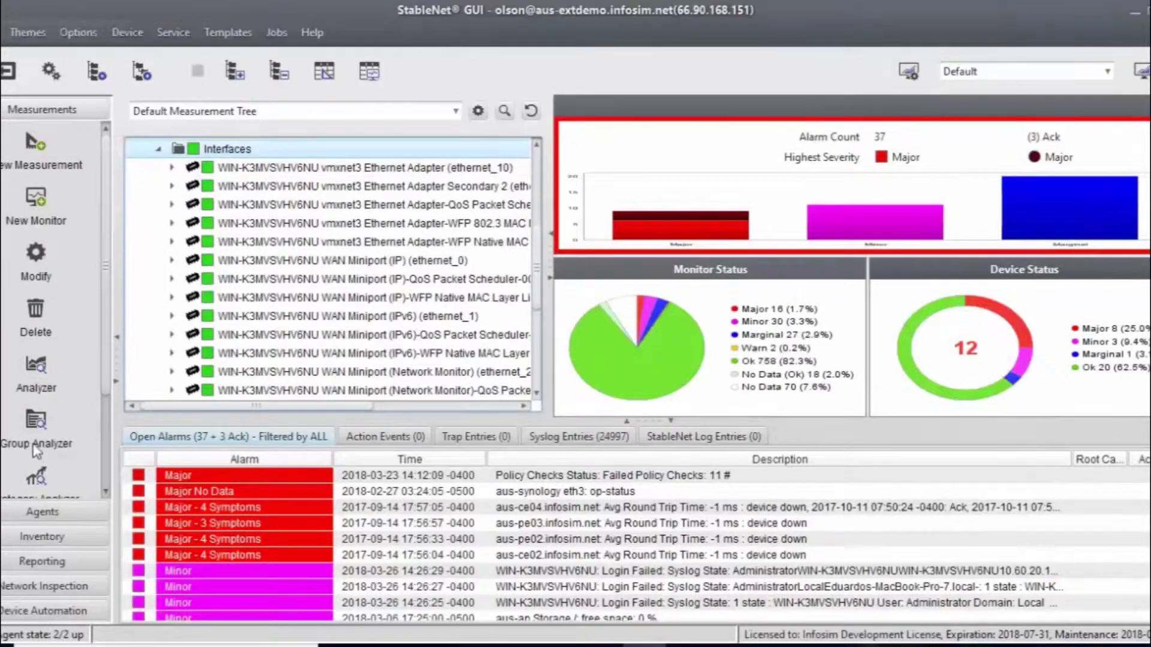
pyautogui.click(35, 427)
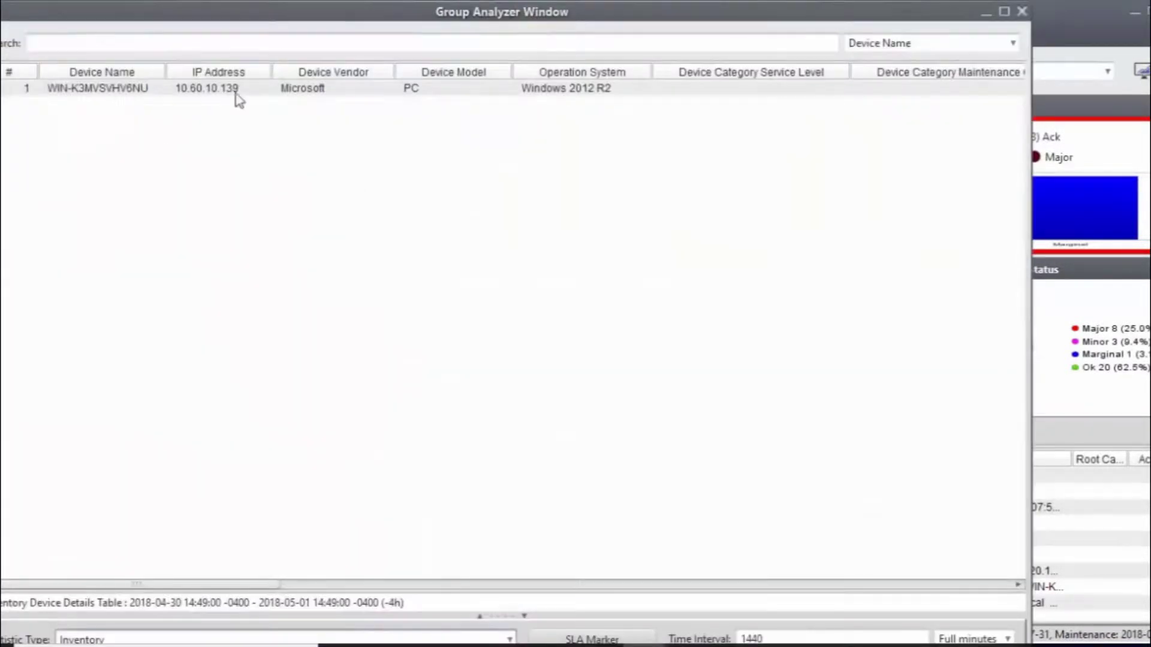
pyautogui.click(1004, 12)
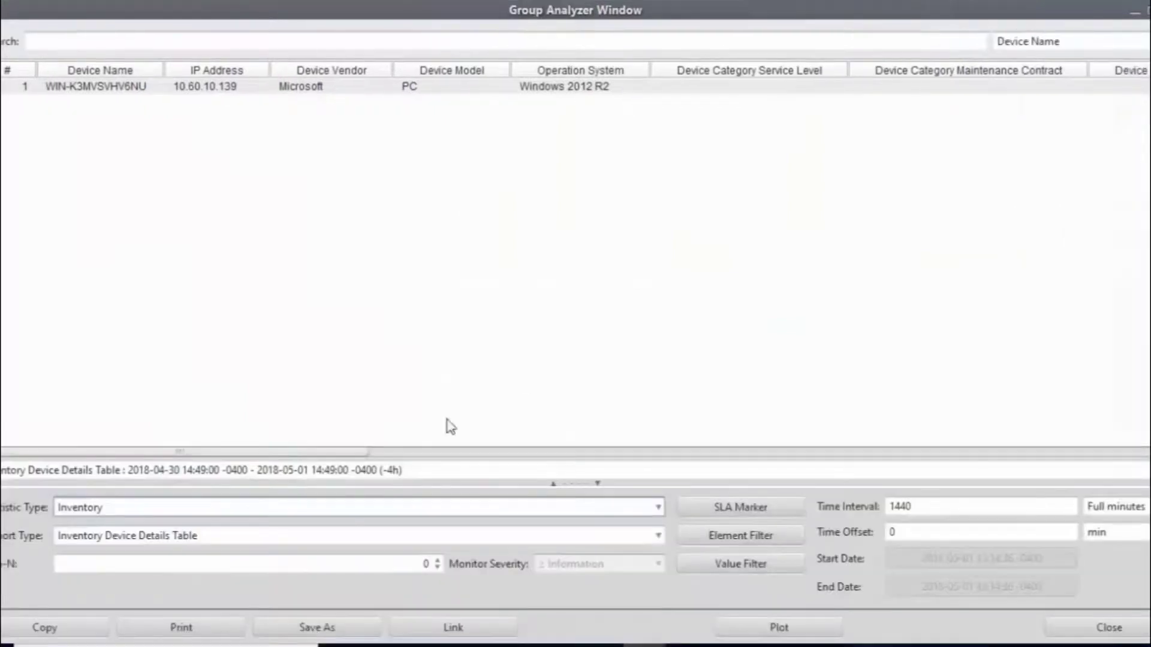
pyautogui.click(211, 516)
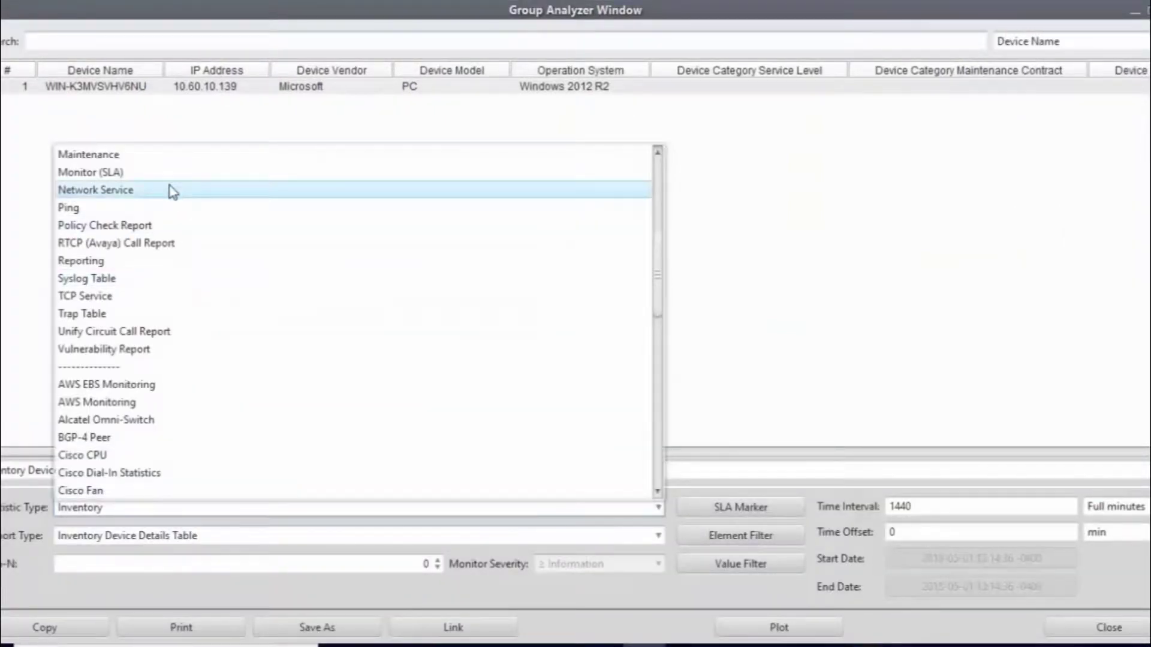
pyautogui.scroll(2, 172, 190)
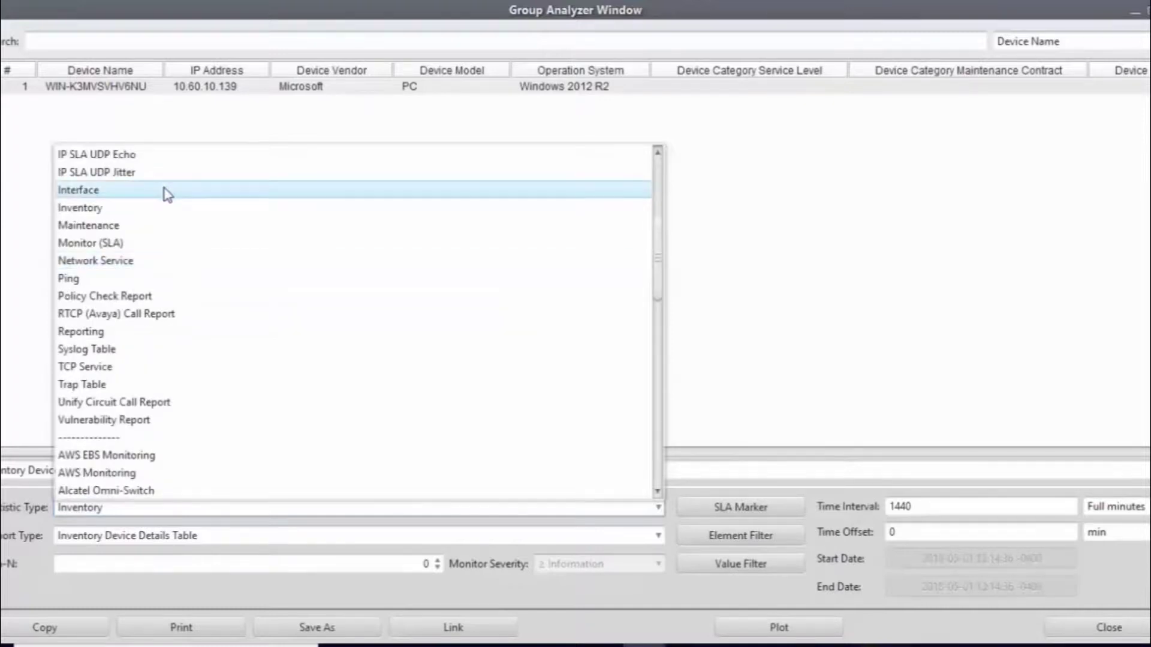
pyautogui.click(164, 193)
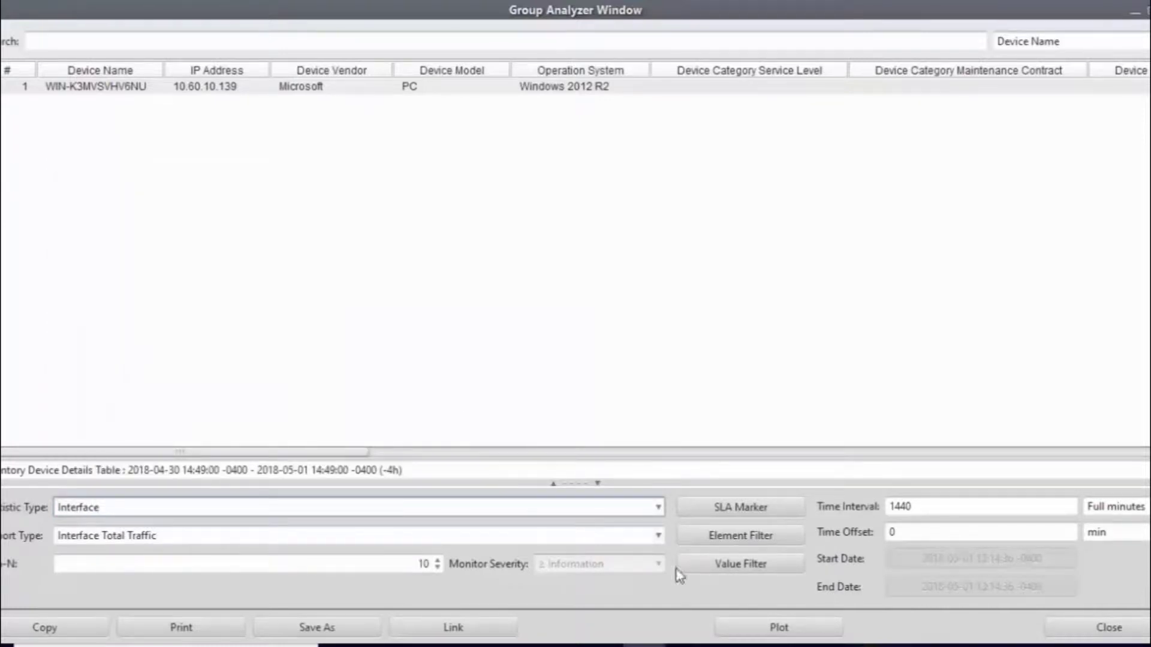
pyautogui.click(759, 627)
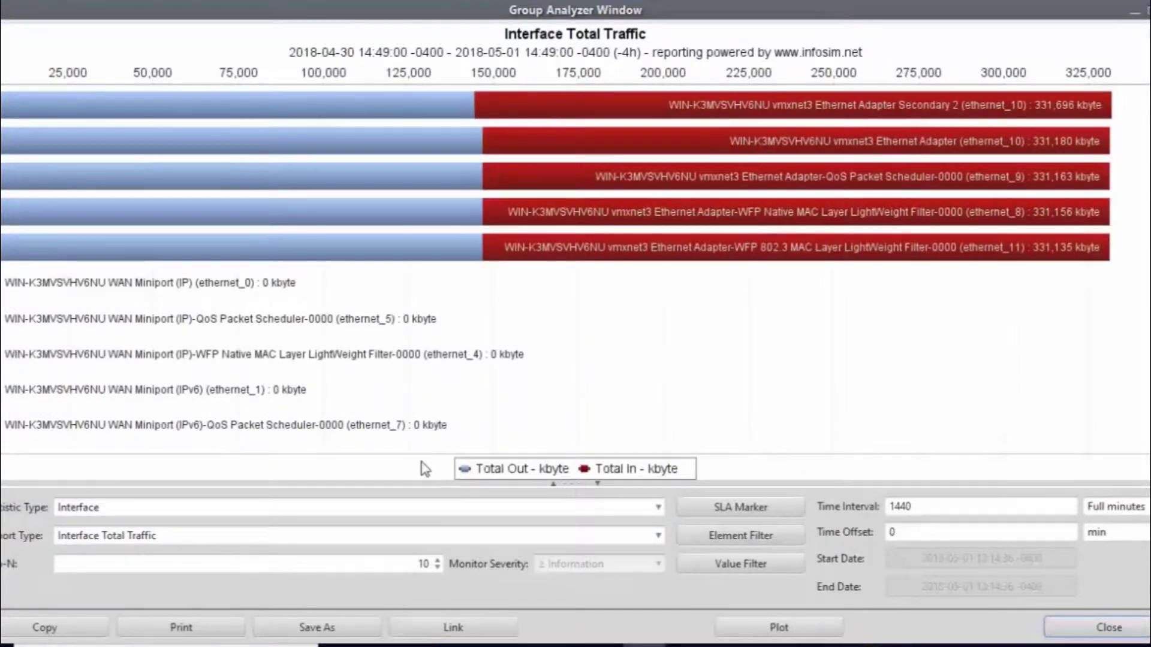
pyautogui.click(1109, 627)
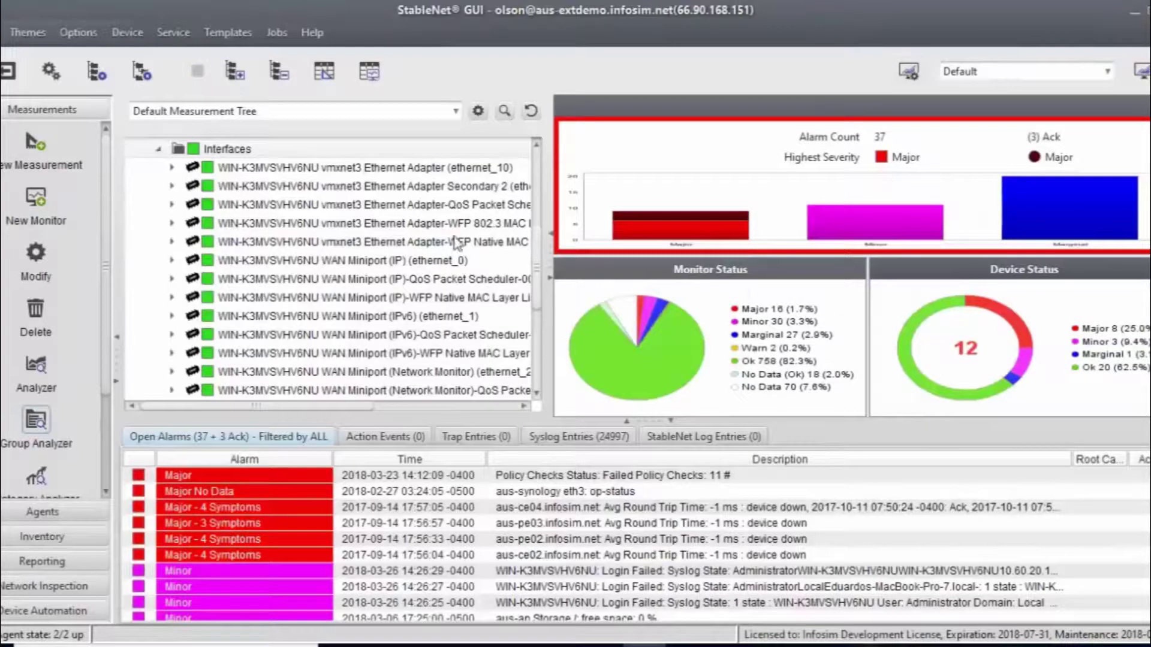
# Step: Go to the agents overview, view the settings of StableNet Agent, and cancel without changes
pyautogui.scroll(3, 227, 153)
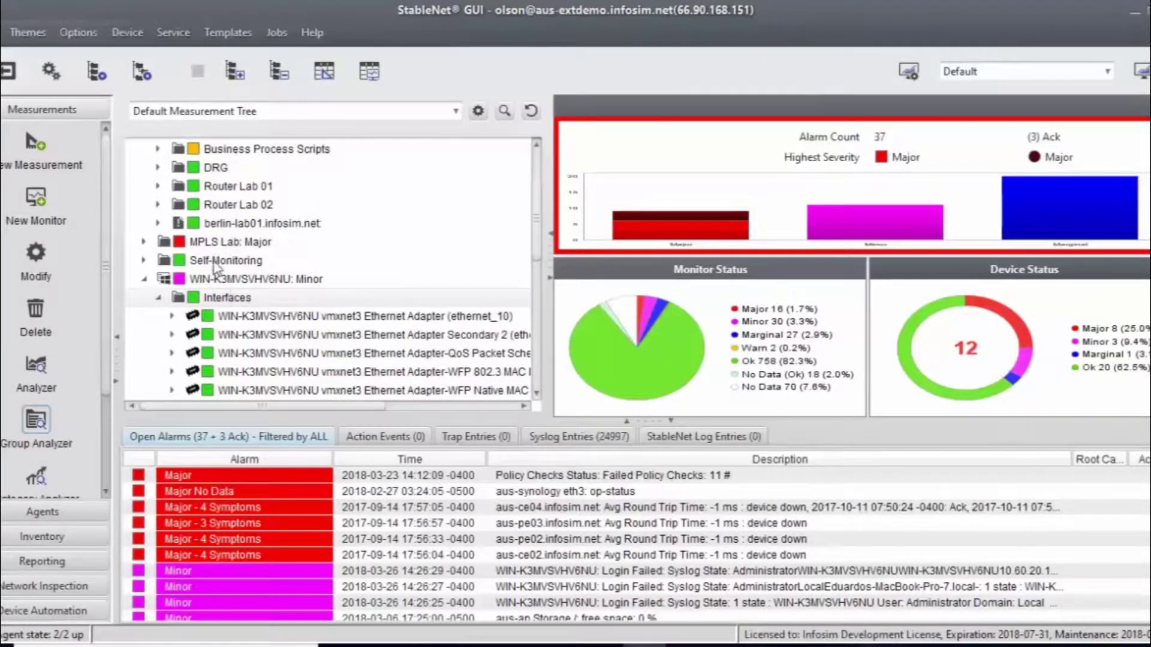
pyautogui.scroll(2, 227, 255)
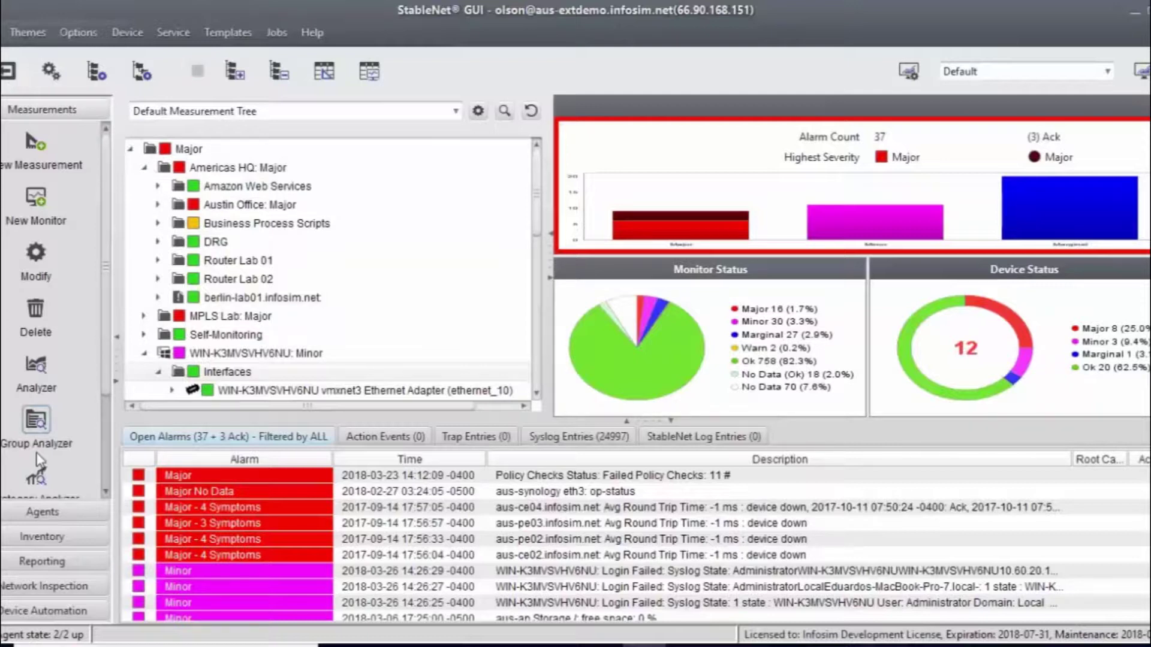
pyautogui.click(52, 515)
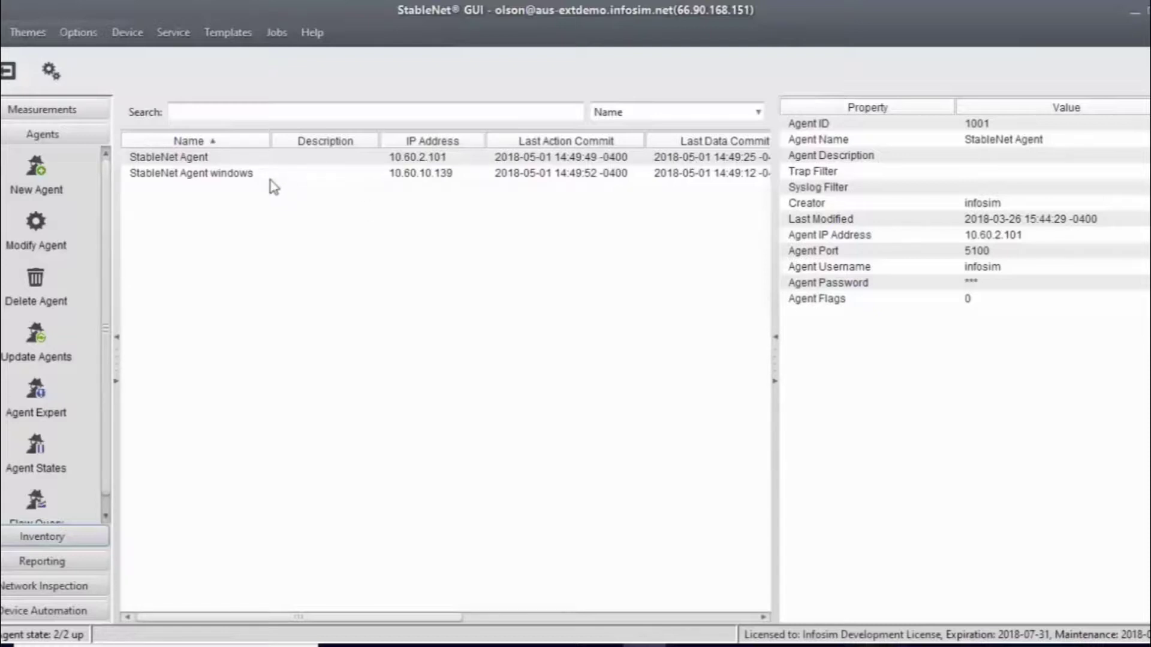
pyautogui.doubleClick(274, 158)
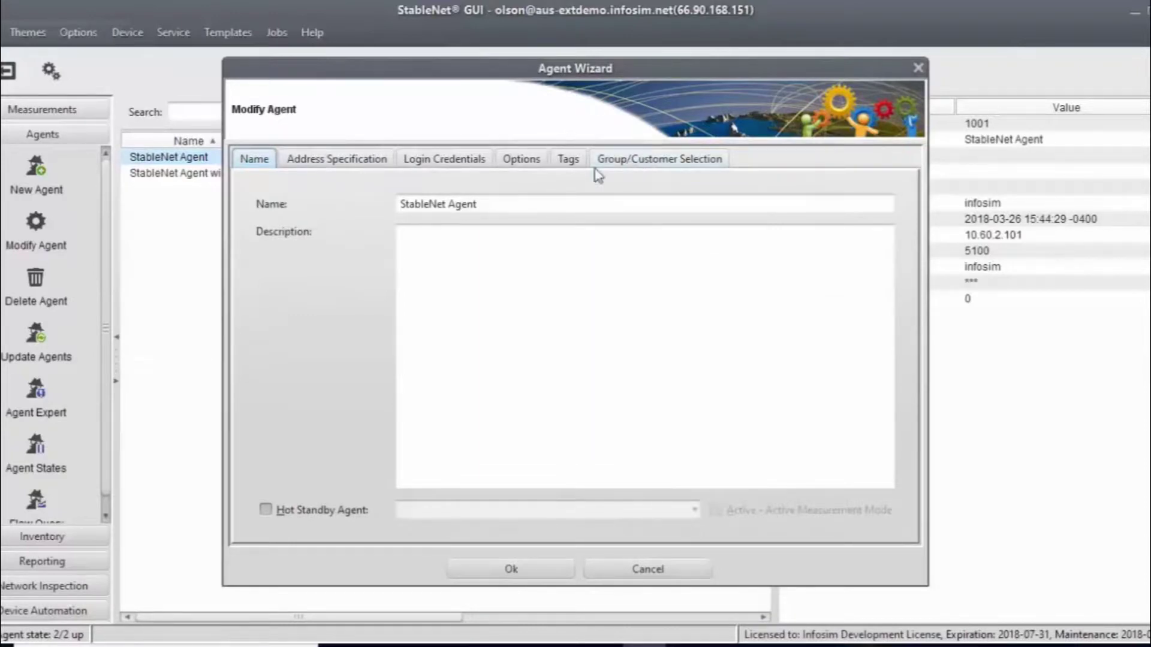
pyautogui.click(657, 573)
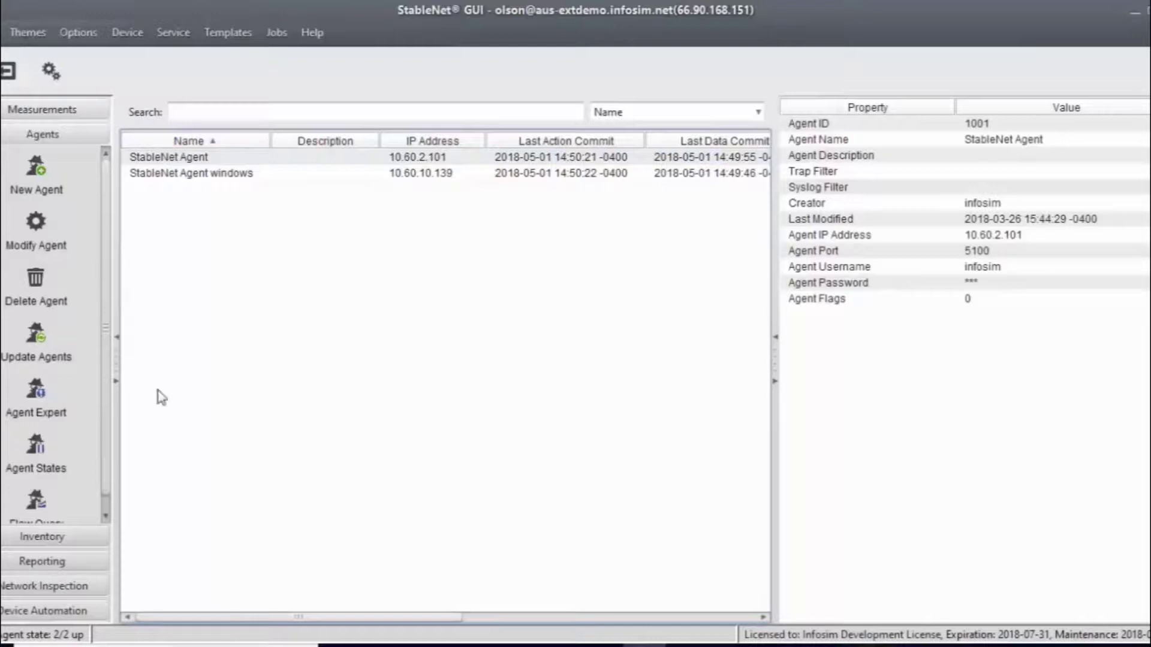
# Step: Go to the device inventory and examine the properties of berlin-lab01.infosim.net, from general data and tags through neighbors, routing, SNMP and modules
pyautogui.click(73, 535)
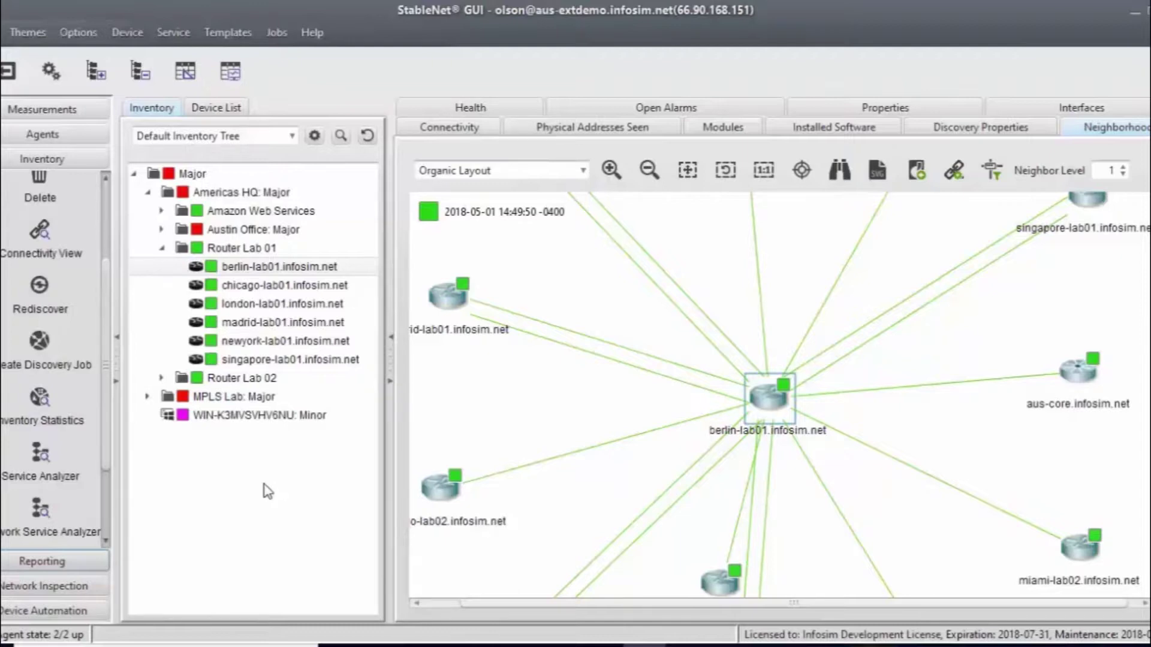
pyautogui.click(850, 114)
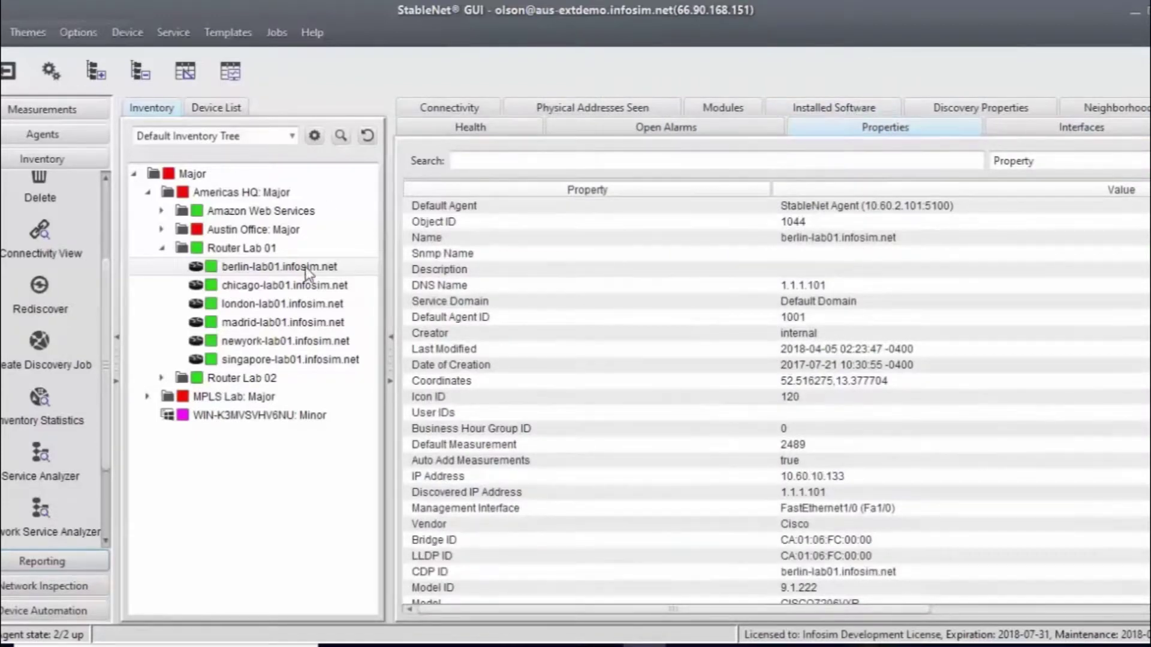
pyautogui.scroll(-8, 863, 353)
pyautogui.scroll(4, 863, 354)
pyautogui.scroll(-8, 863, 353)
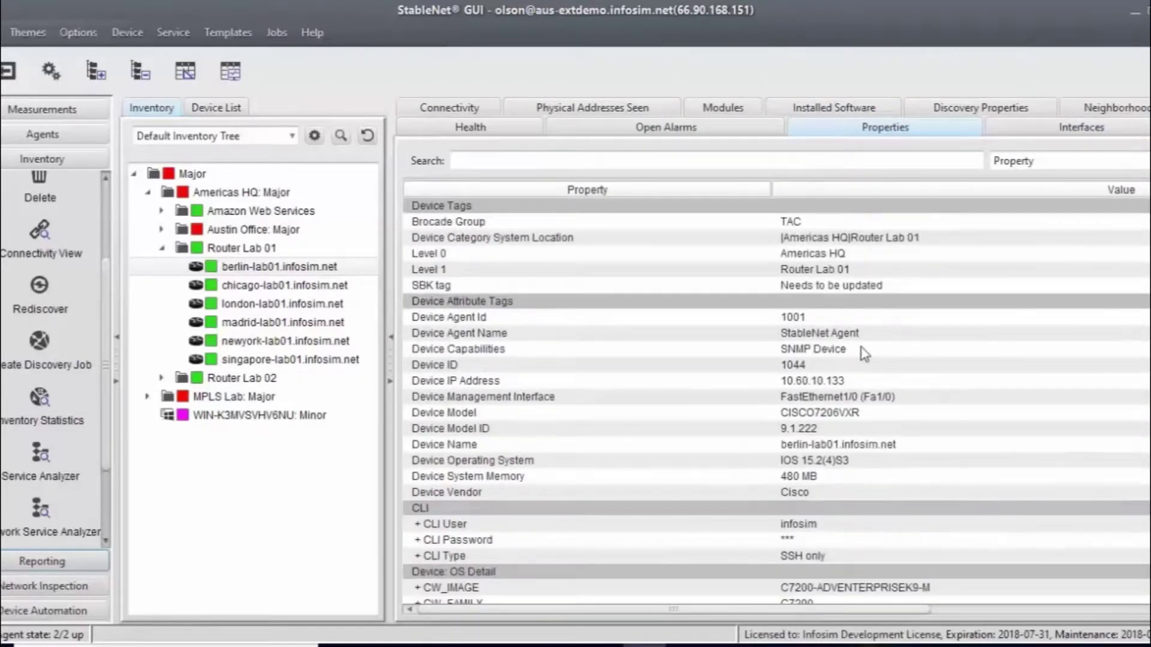
pyautogui.scroll(-9, 869, 350)
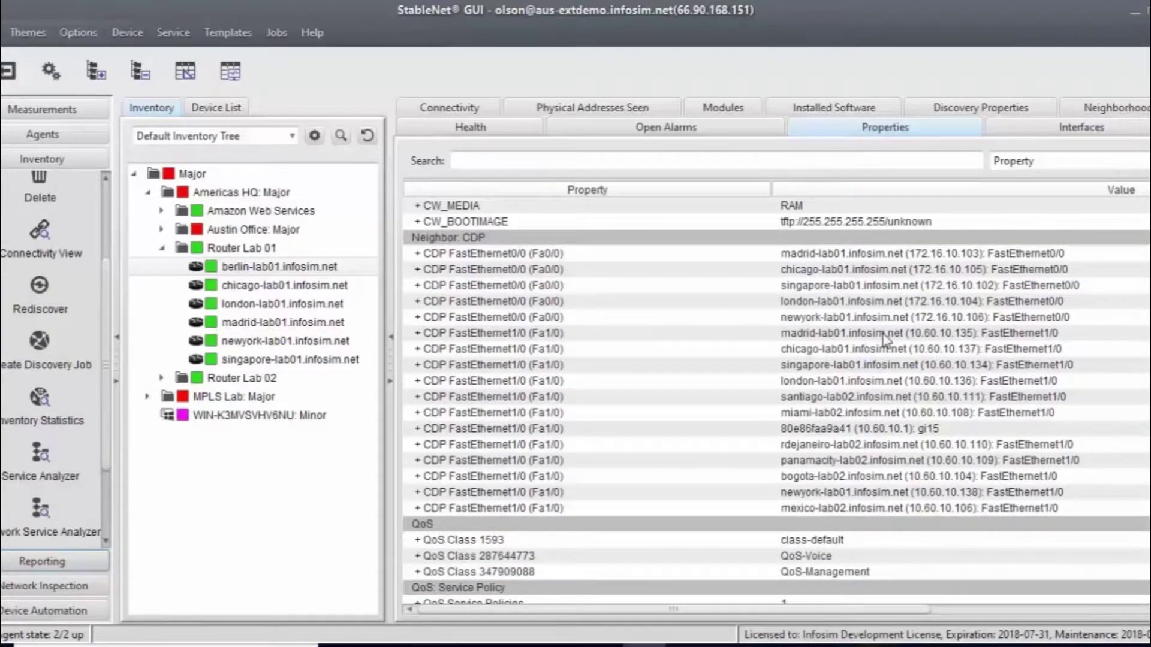
pyautogui.scroll(-5, 885, 342)
pyautogui.scroll(-3, 885, 342)
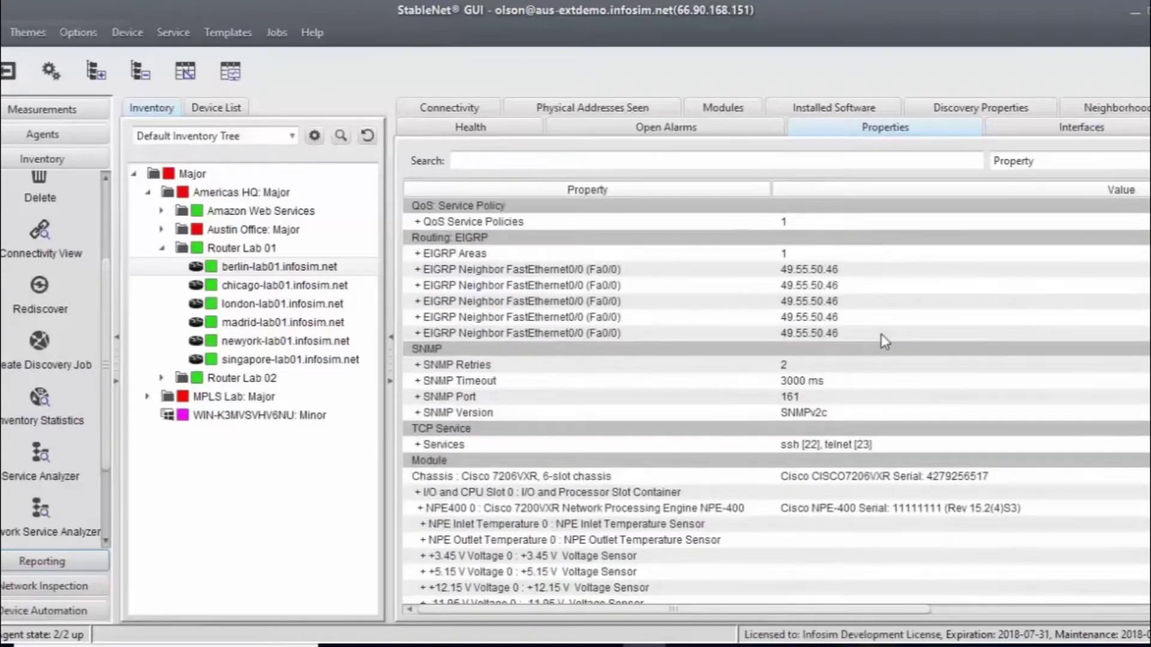
pyautogui.scroll(-4, 885, 342)
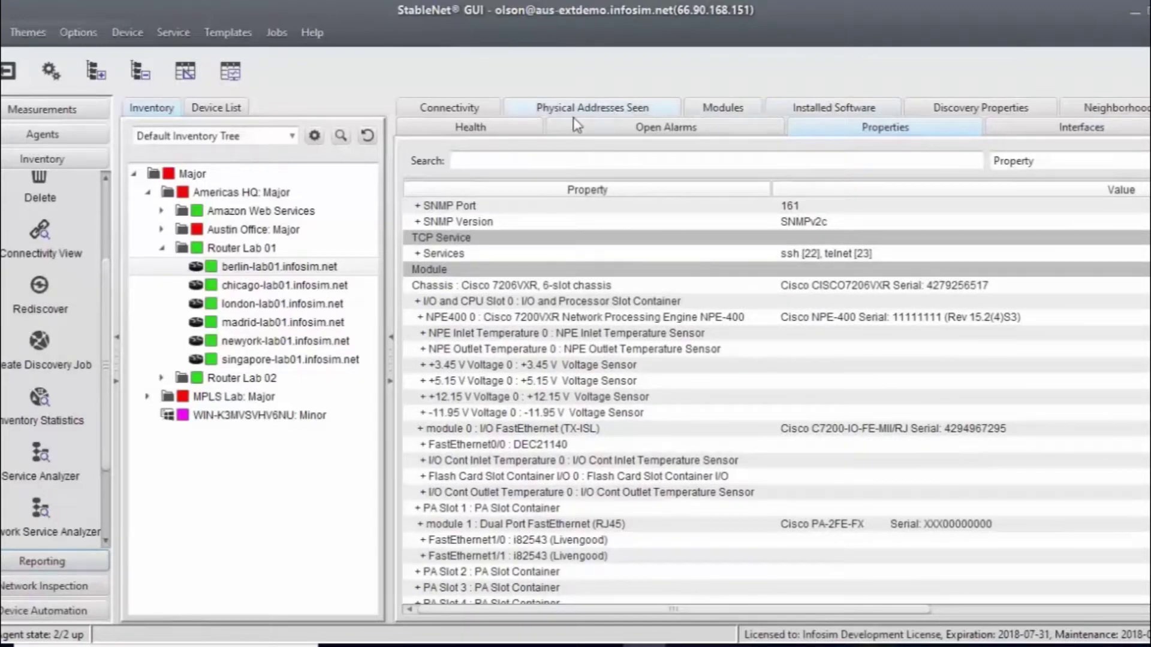
# Step: Review the interfaces, connectivity and modules of chicago-lab01.infosim.net in Router Lab 01
pyautogui.click(247, 285)
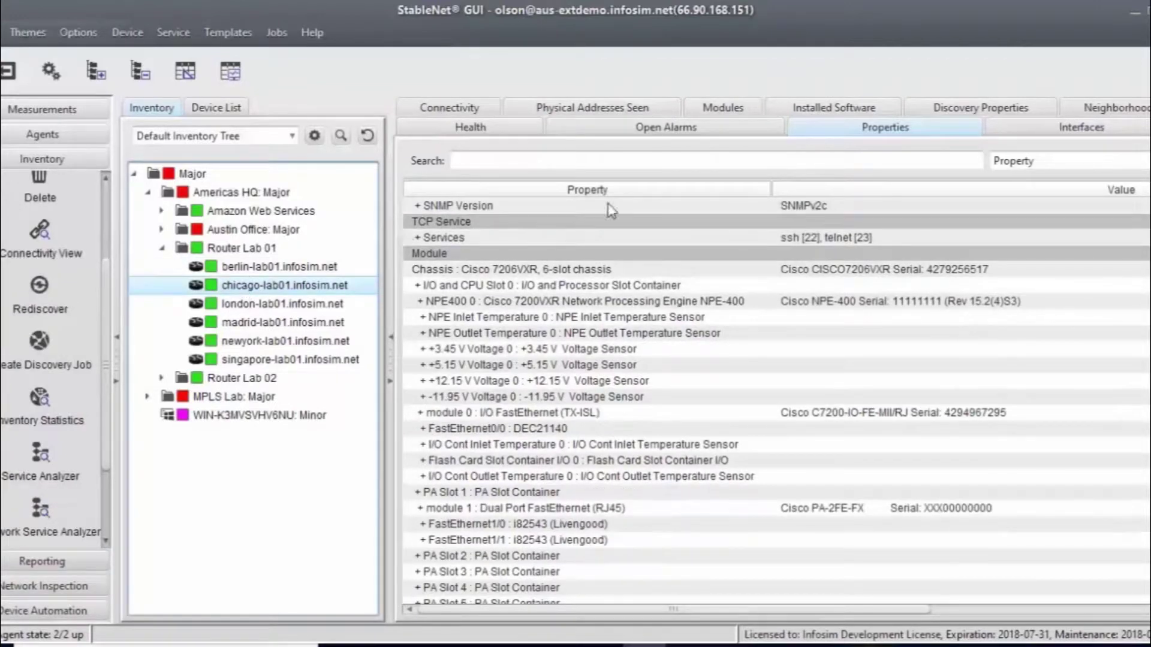
pyautogui.click(1090, 133)
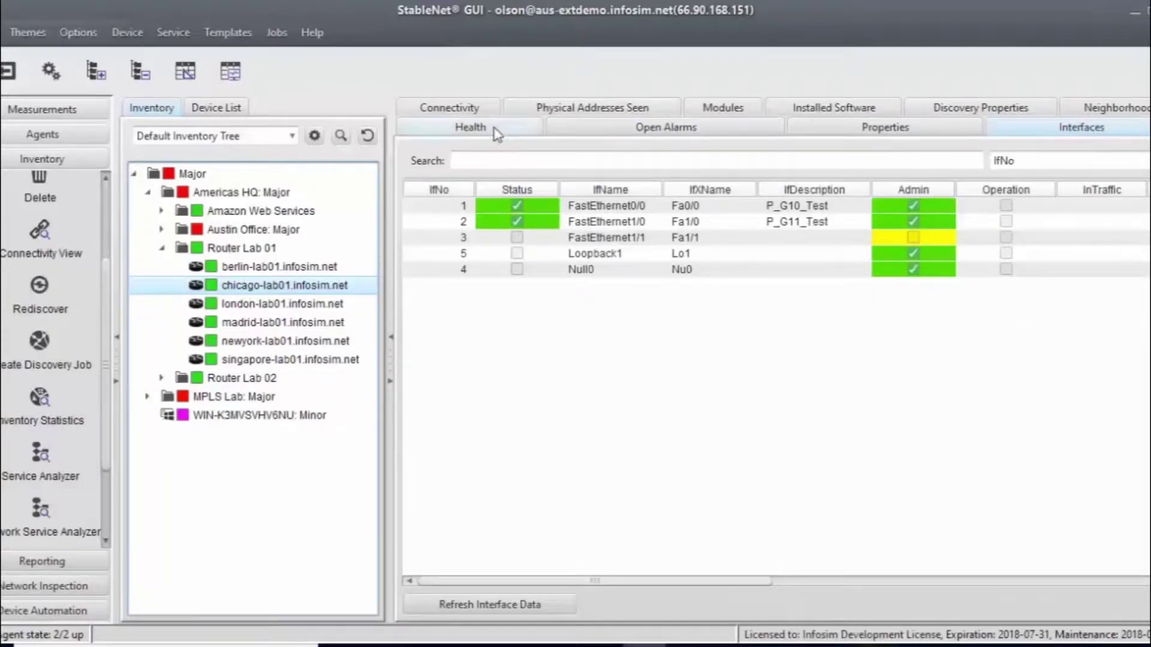
pyautogui.click(478, 110)
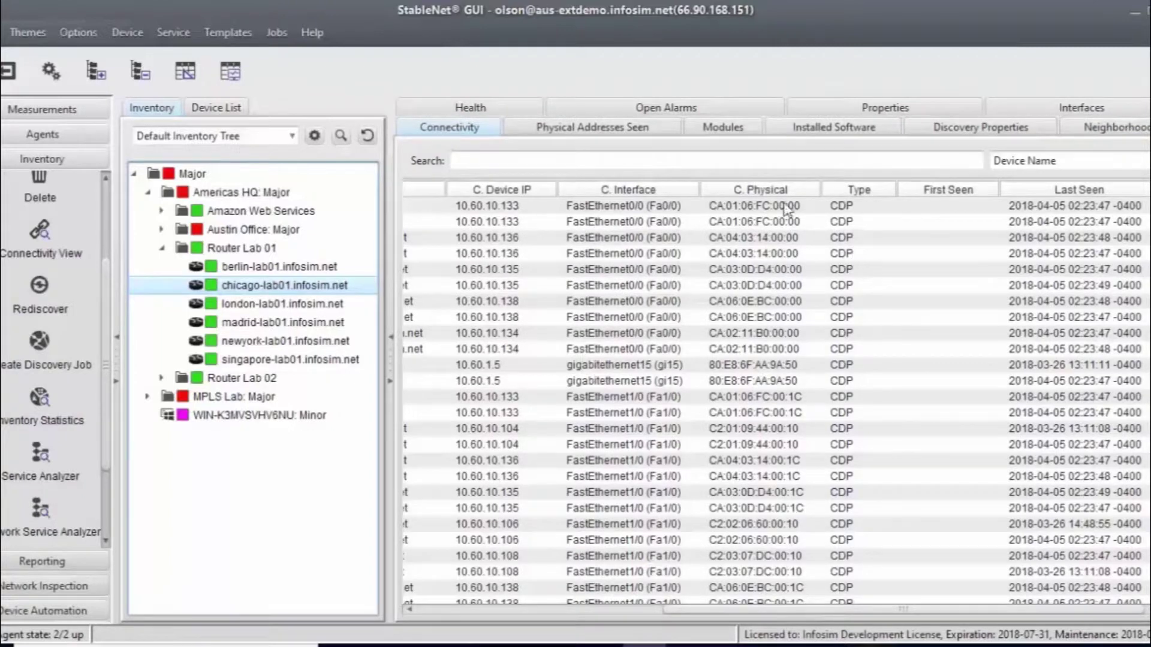
pyautogui.click(737, 130)
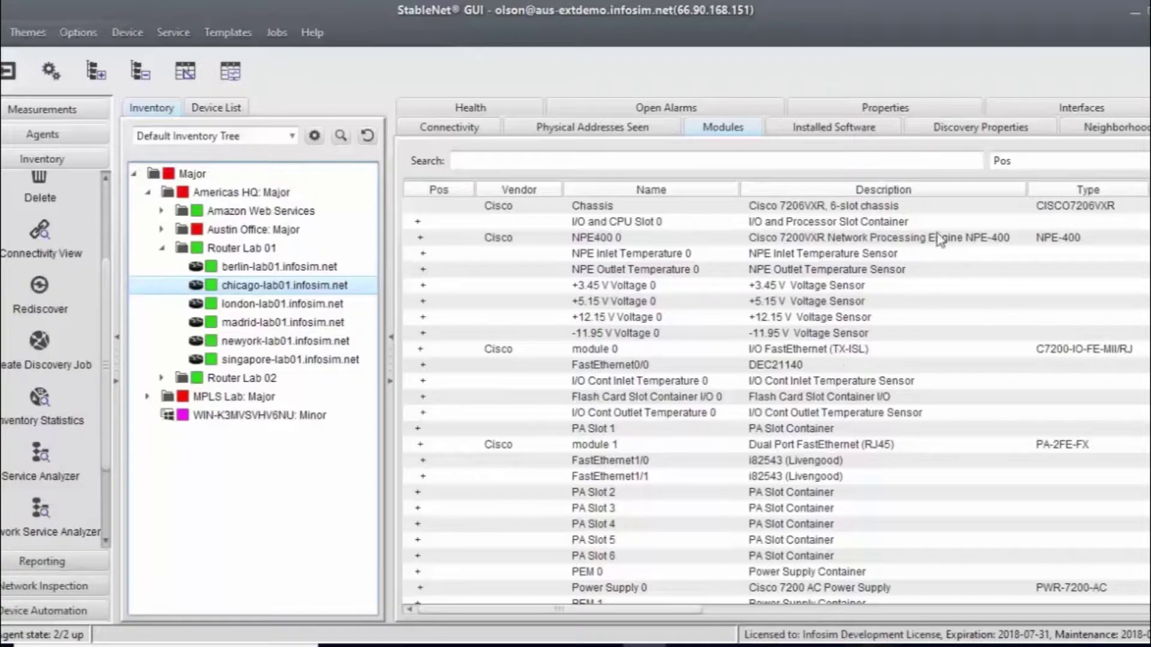
# Step: Inspect chicago-lab01's neighborhood map with its device and link details, raise the neighbor level to 2, and return it to 1
pyautogui.click(1081, 129)
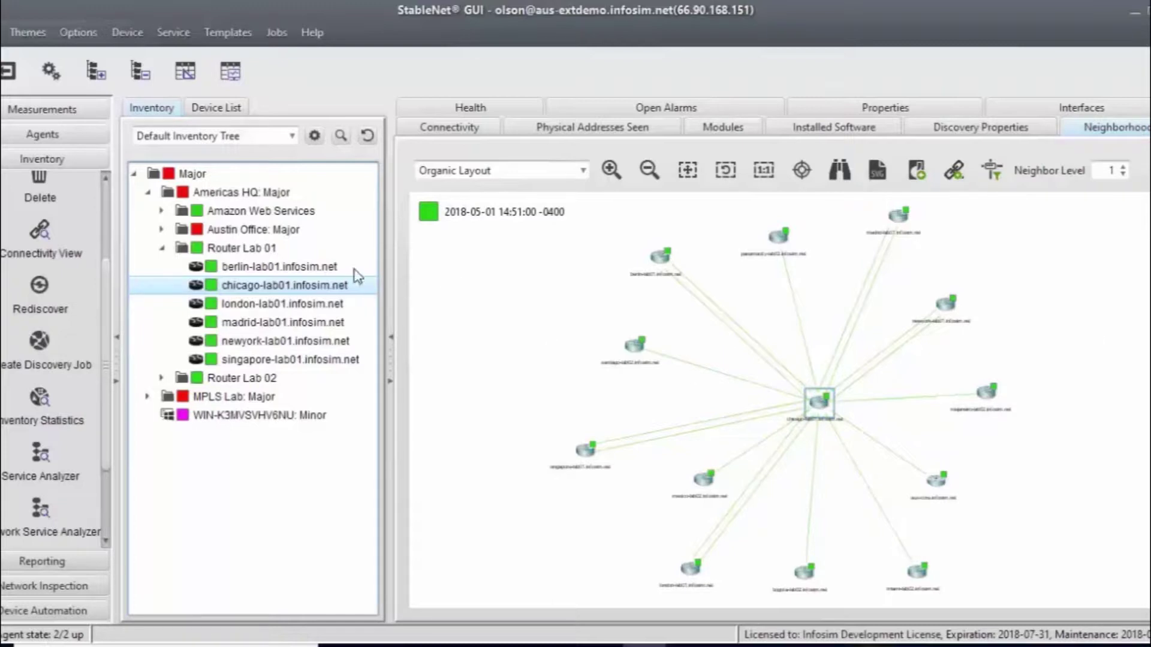
pyautogui.moveTo(825, 412)
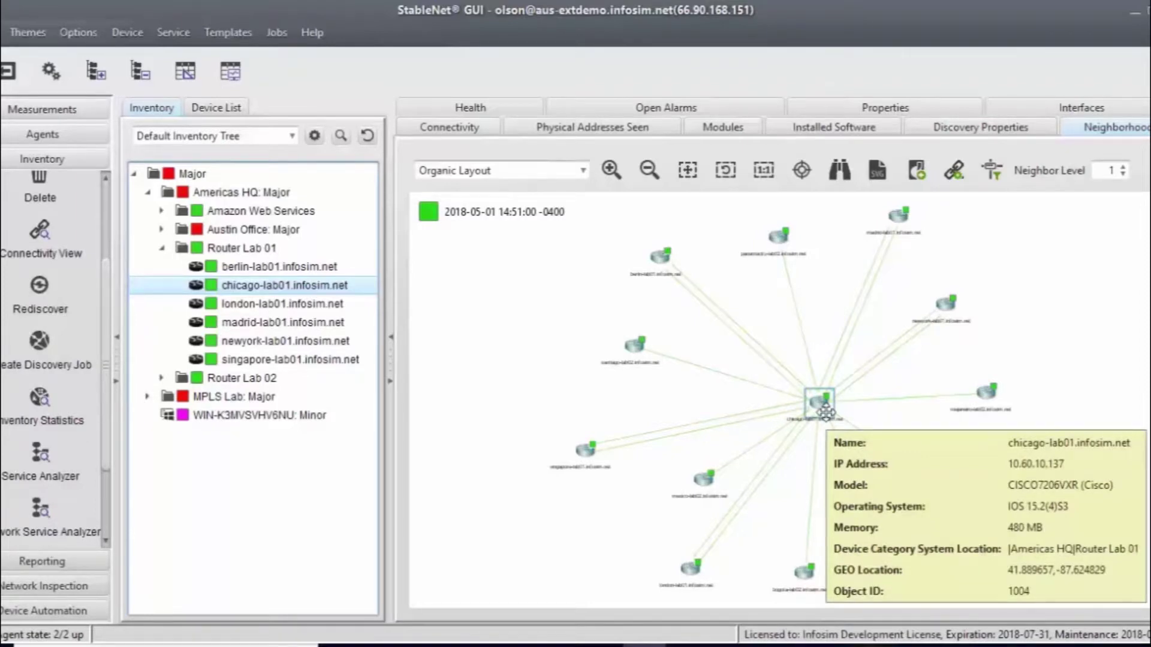
pyautogui.moveTo(890, 403)
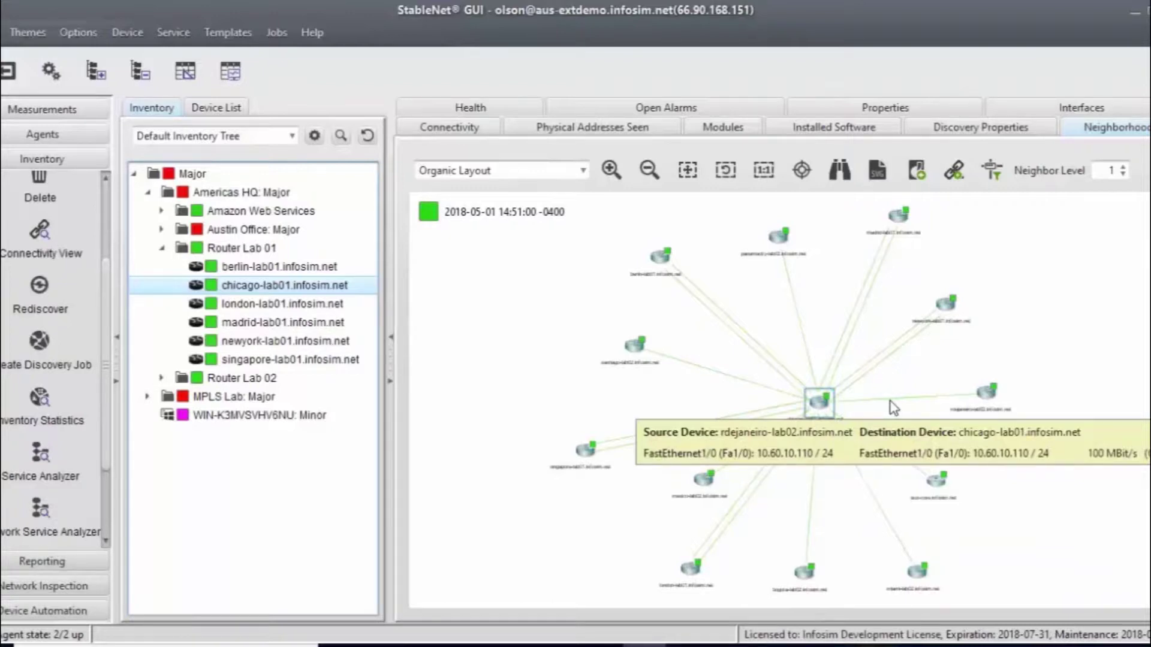
pyautogui.click(1124, 168)
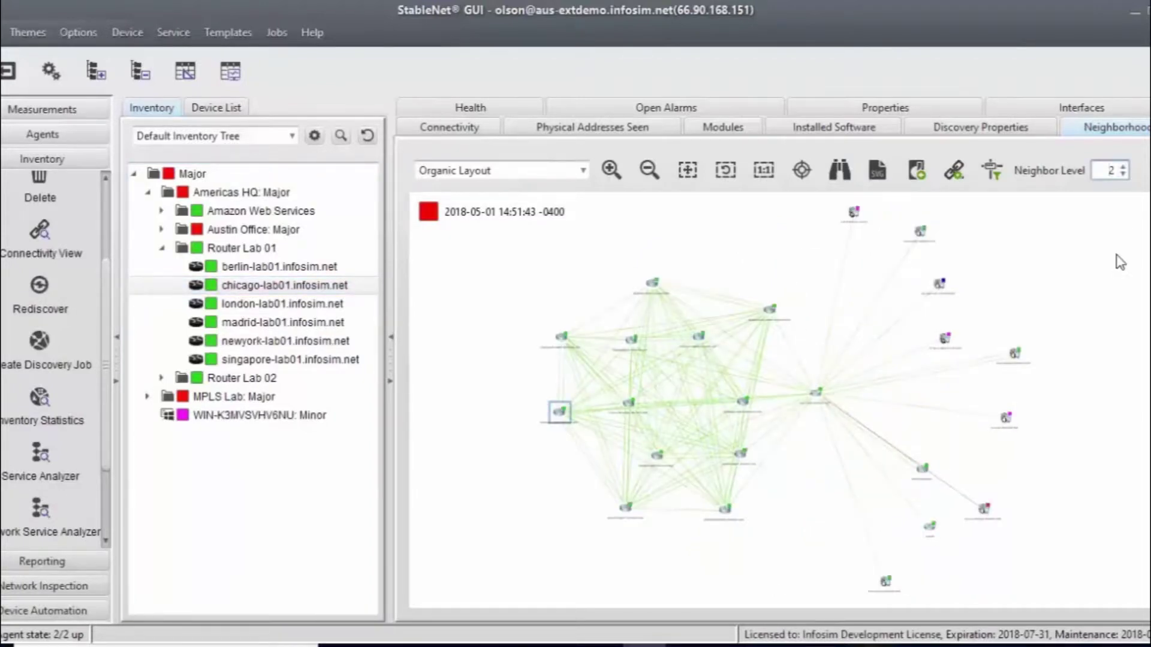
pyautogui.click(1124, 174)
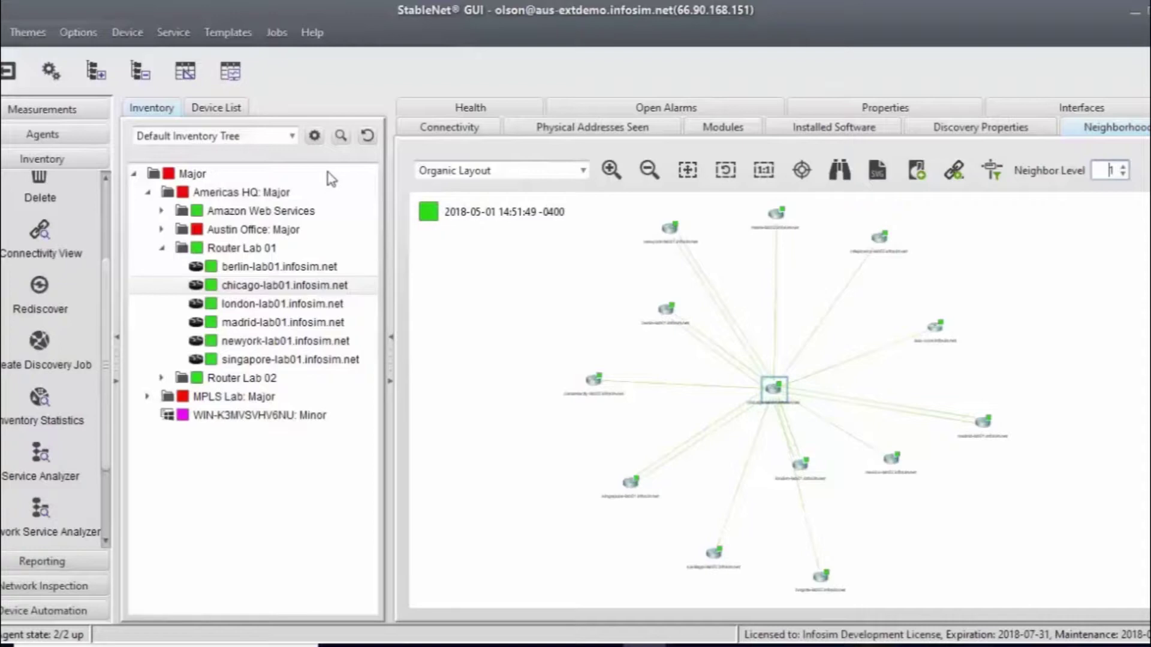
# Step: Go to the device list and clear the Cisco vendor search so that all devices are listed
pyautogui.click(237, 114)
pyautogui.click(390, 380)
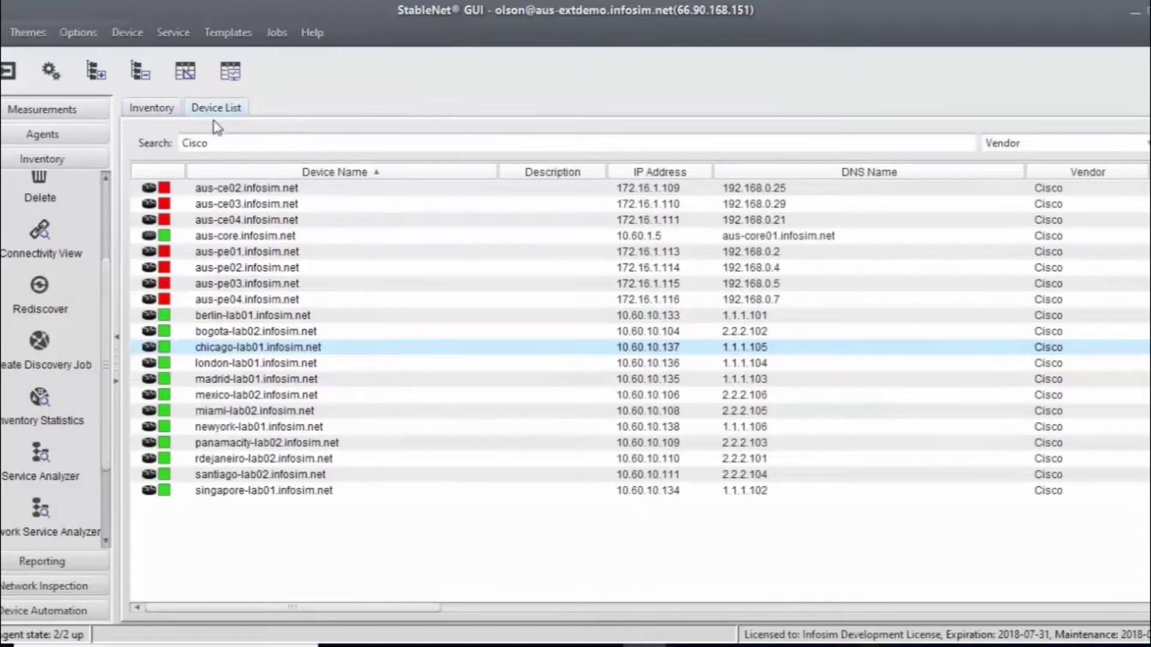
pyautogui.moveTo(225, 147); pyautogui.dragTo(118, 146)
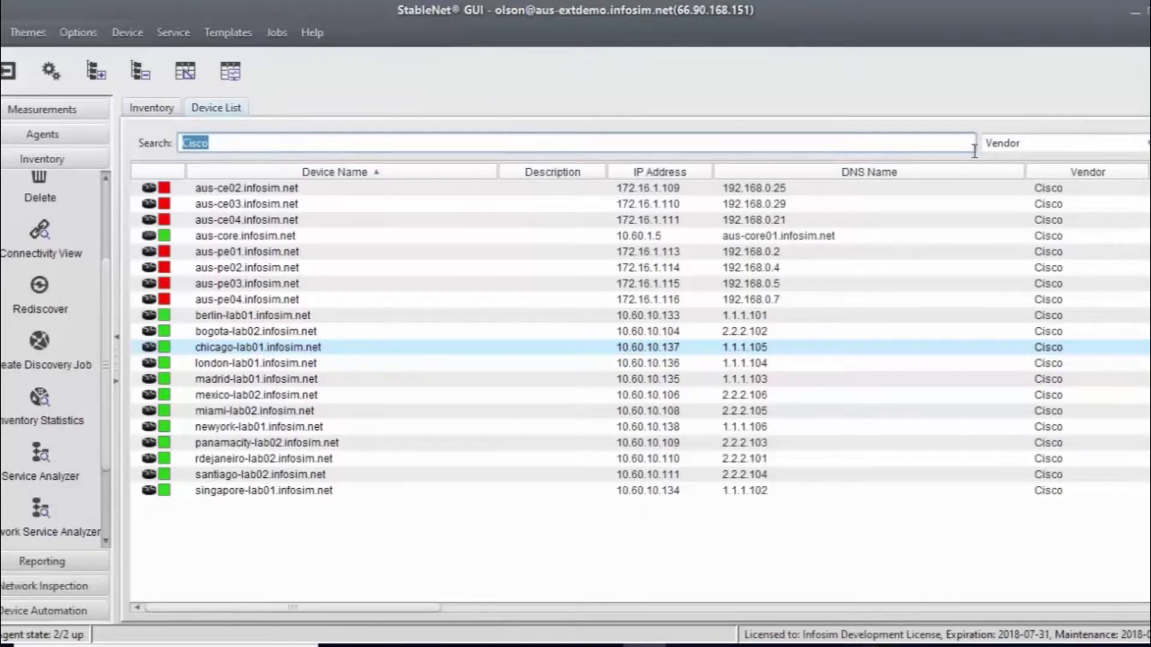
pyautogui.press('BackSpace')
# Step: Search the device list by IP Address for 10.60.10 and view the other available search criteria
pyautogui.click(1012, 147)
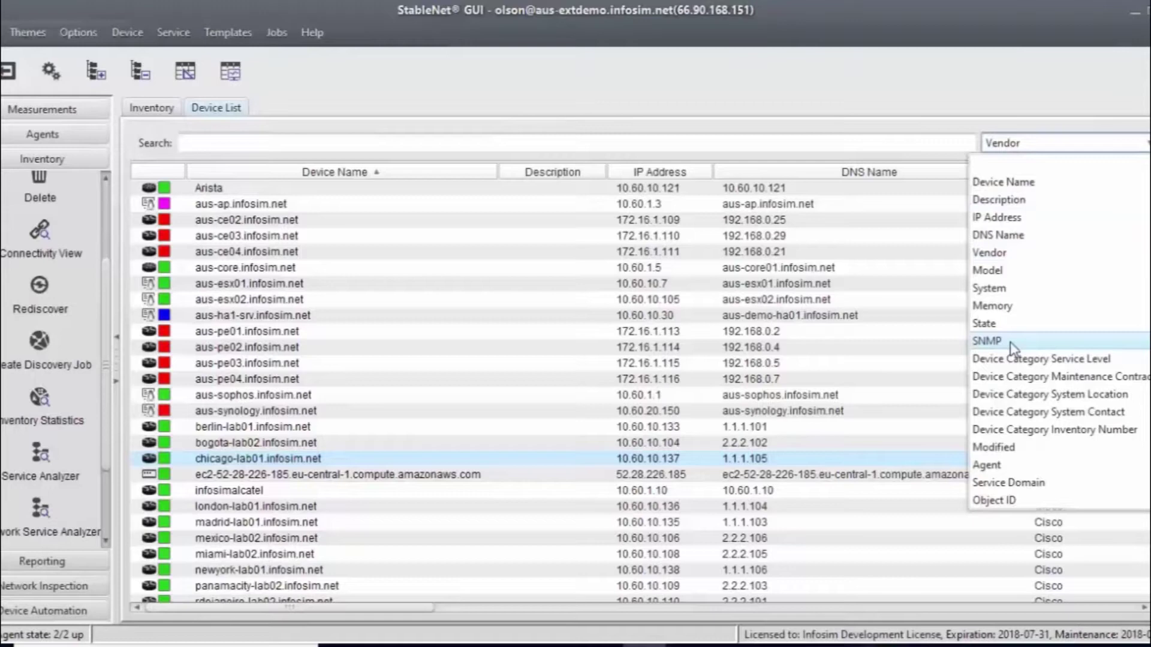
pyautogui.click(1029, 227)
pyautogui.click(420, 146)
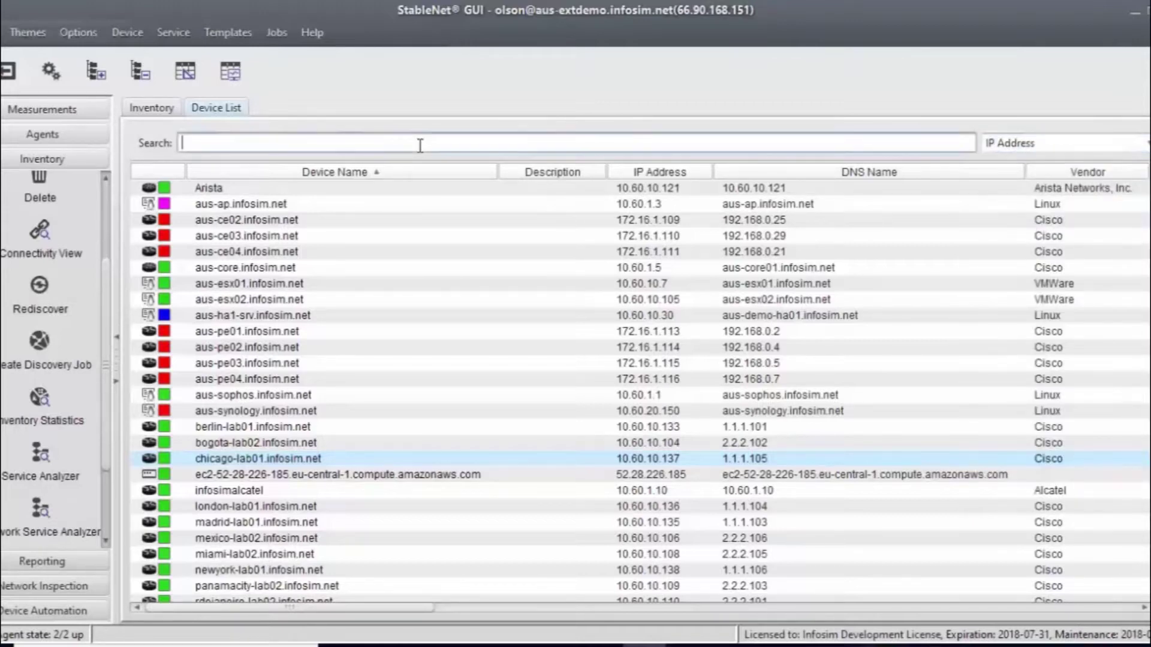
pyautogui.write('10.60')
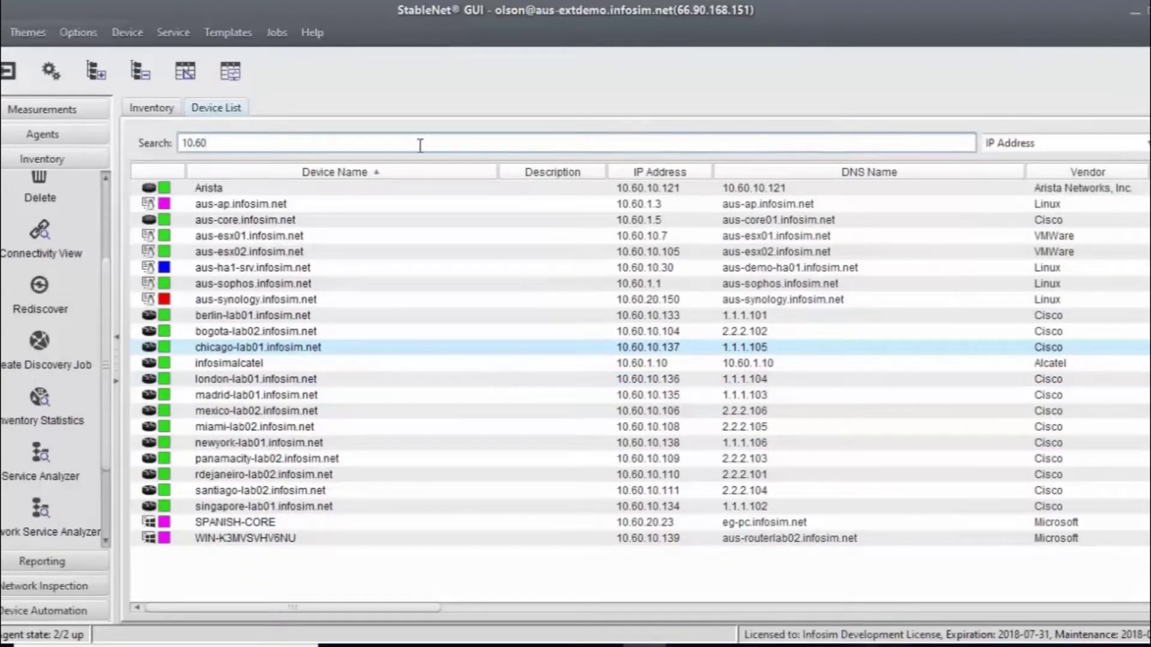
pyautogui.write('.10')
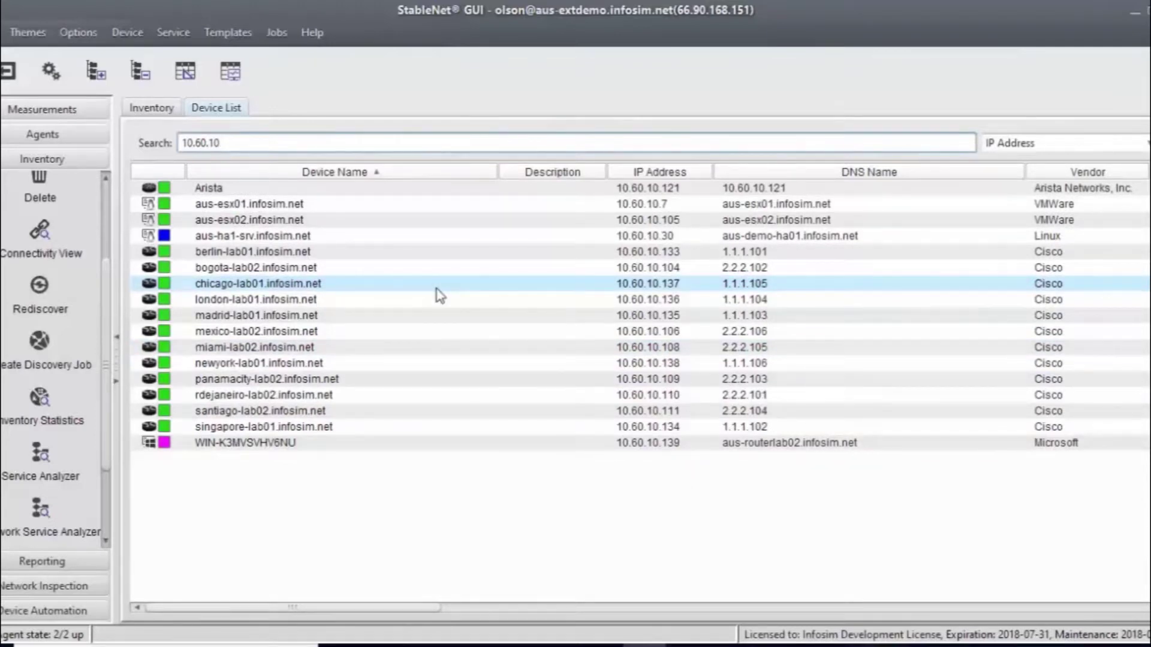
pyautogui.click(1049, 145)
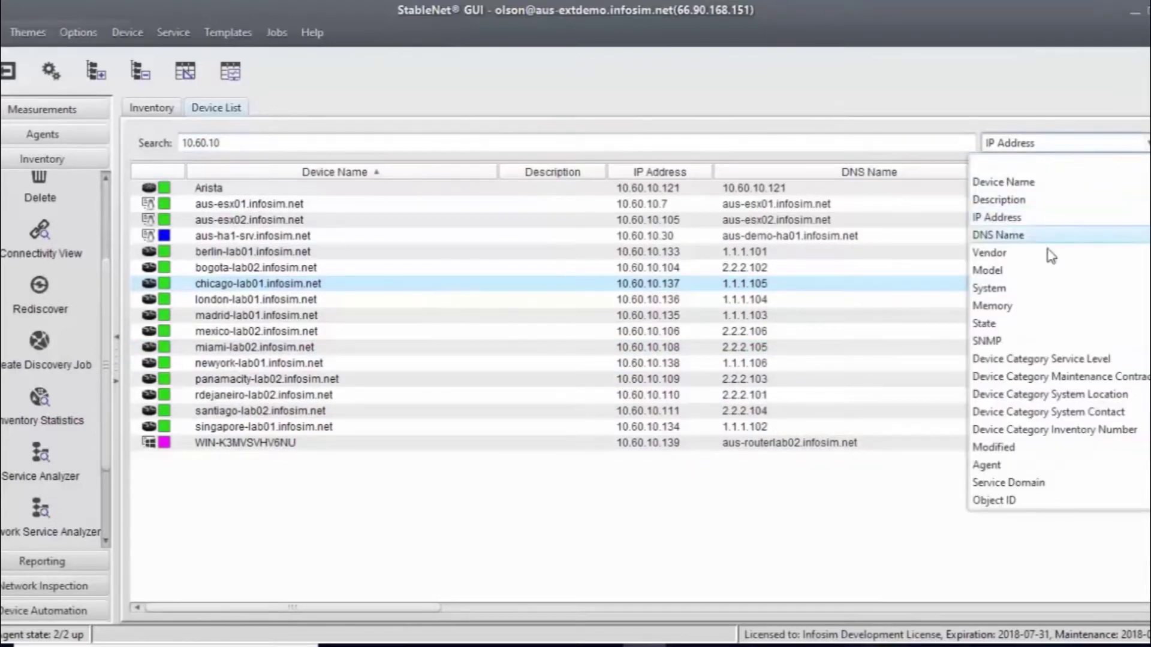
# Step: Return to the inventory tree and look through the available inventory actions, from Connectivity View to Show Tag Tree
pyautogui.click(131, 111)
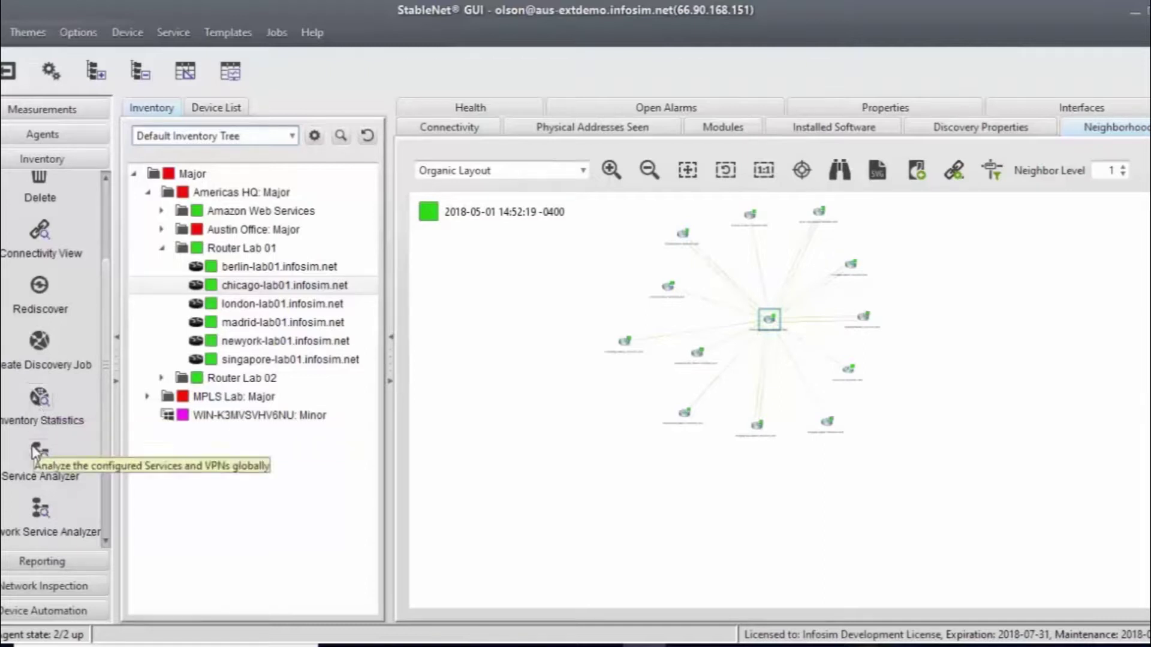
pyautogui.scroll(-3, 111, 474)
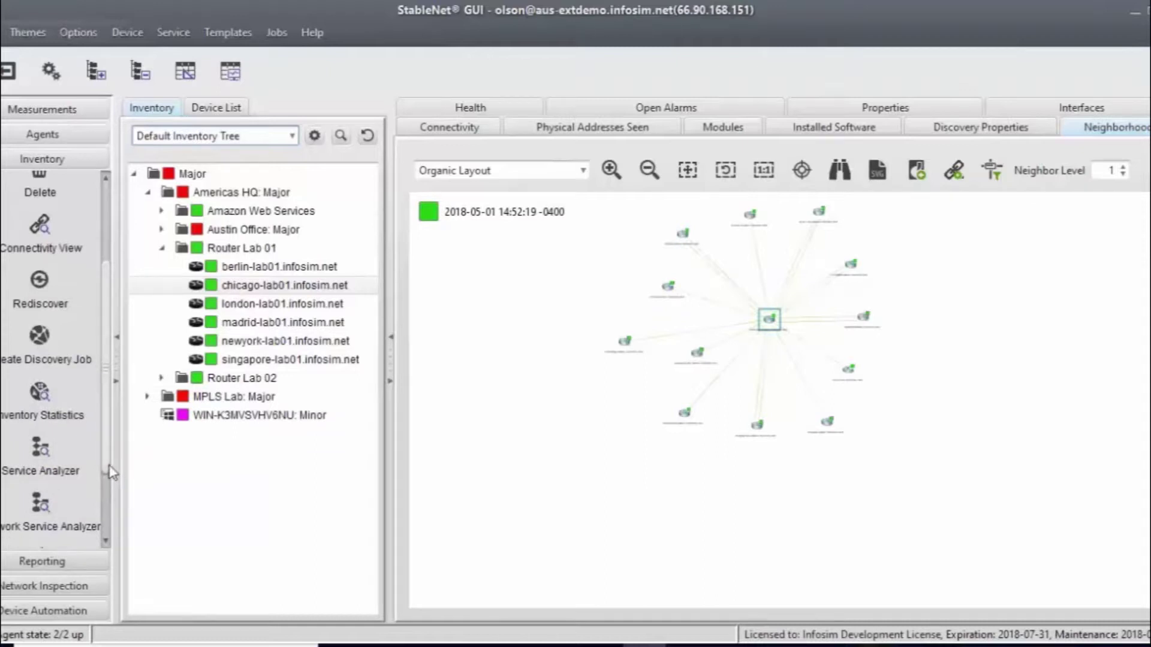
pyautogui.scroll(1, 110, 510)
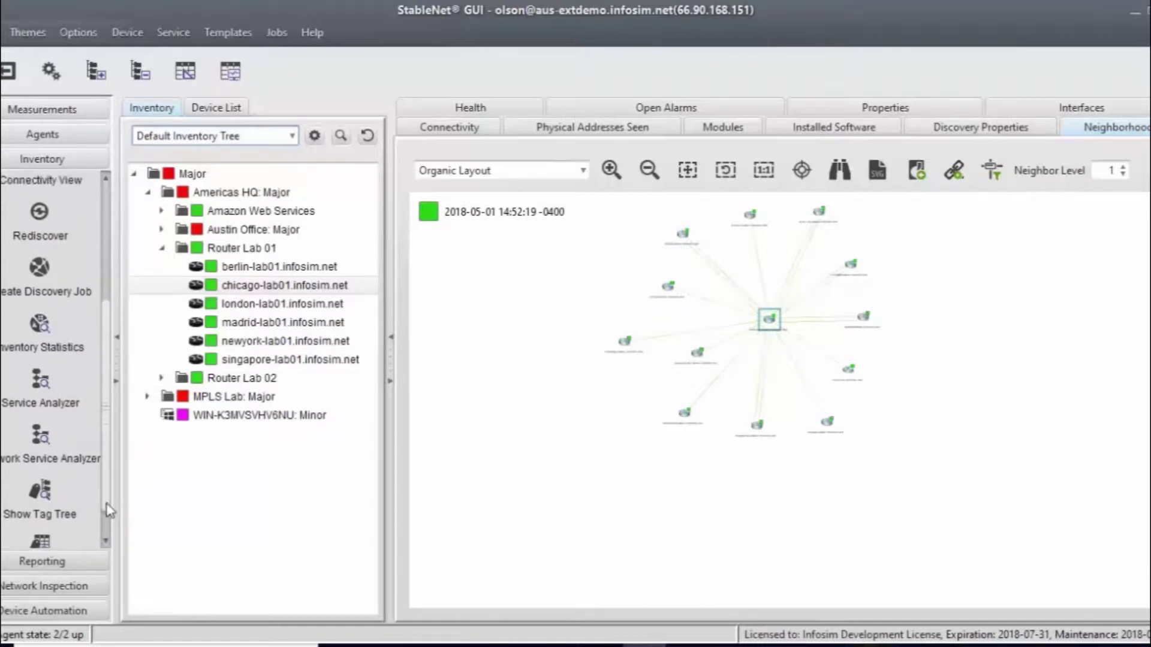
pyautogui.scroll(2, 110, 510)
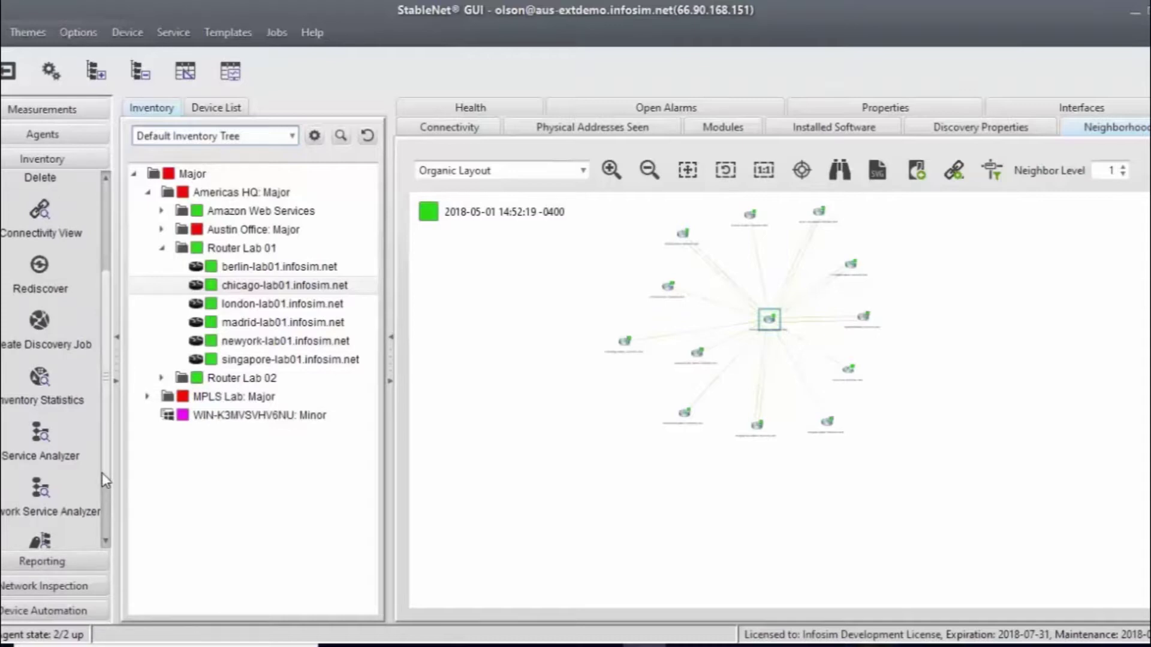
pyautogui.scroll(1, 102, 473)
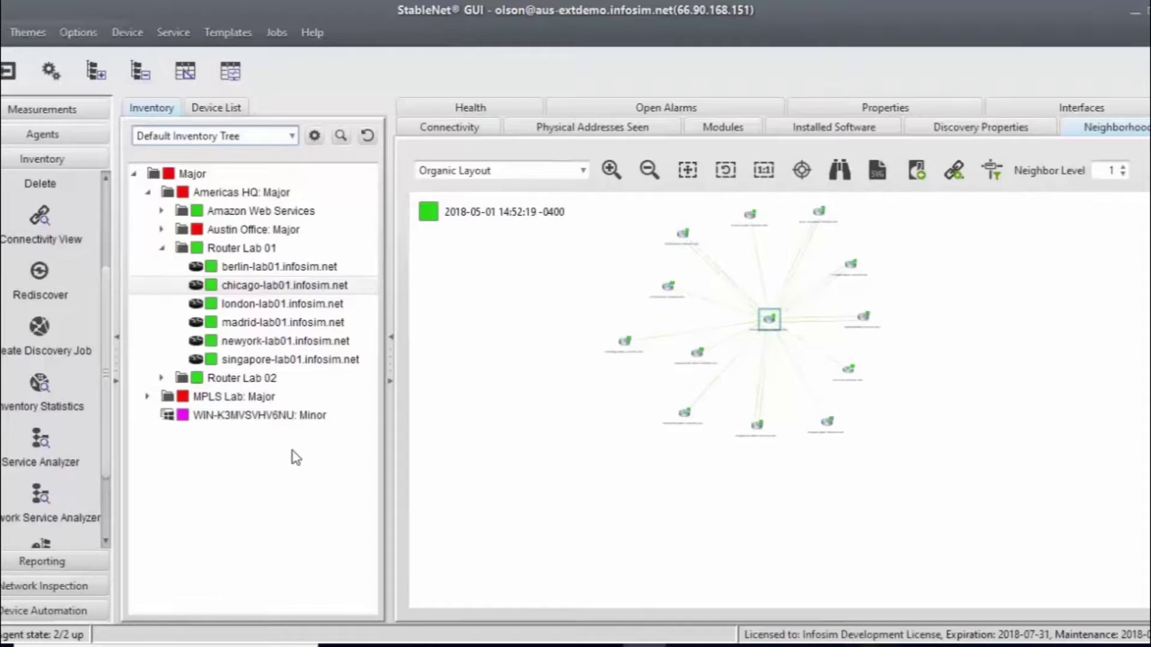
pyautogui.click(54, 567)
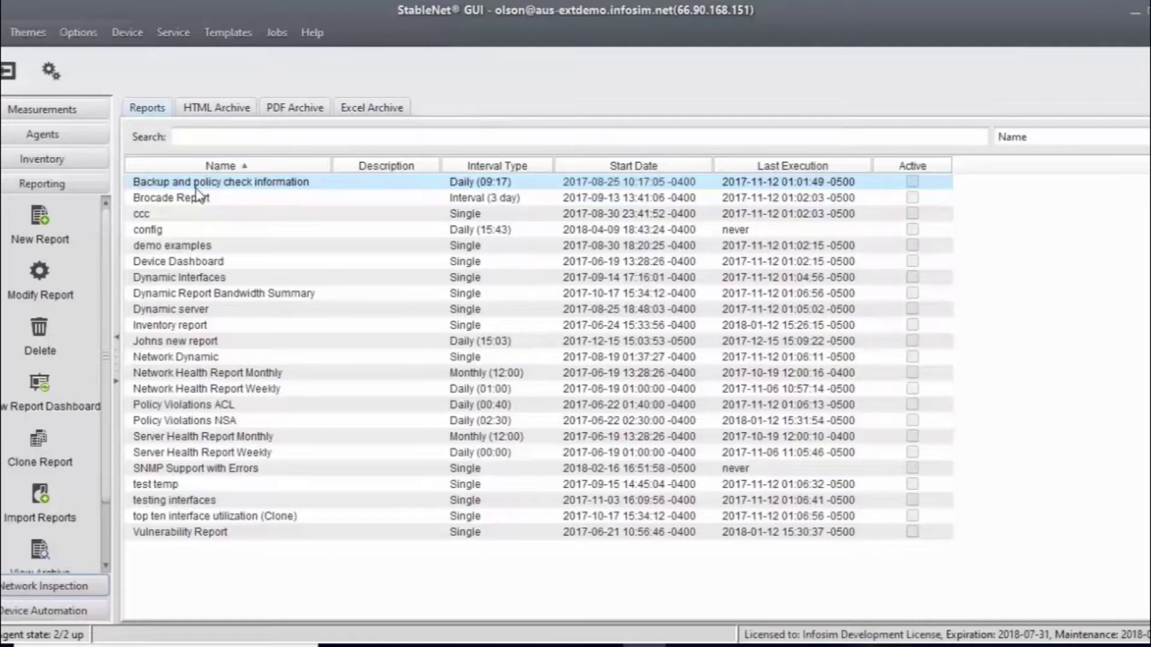
pyautogui.click(219, 108)
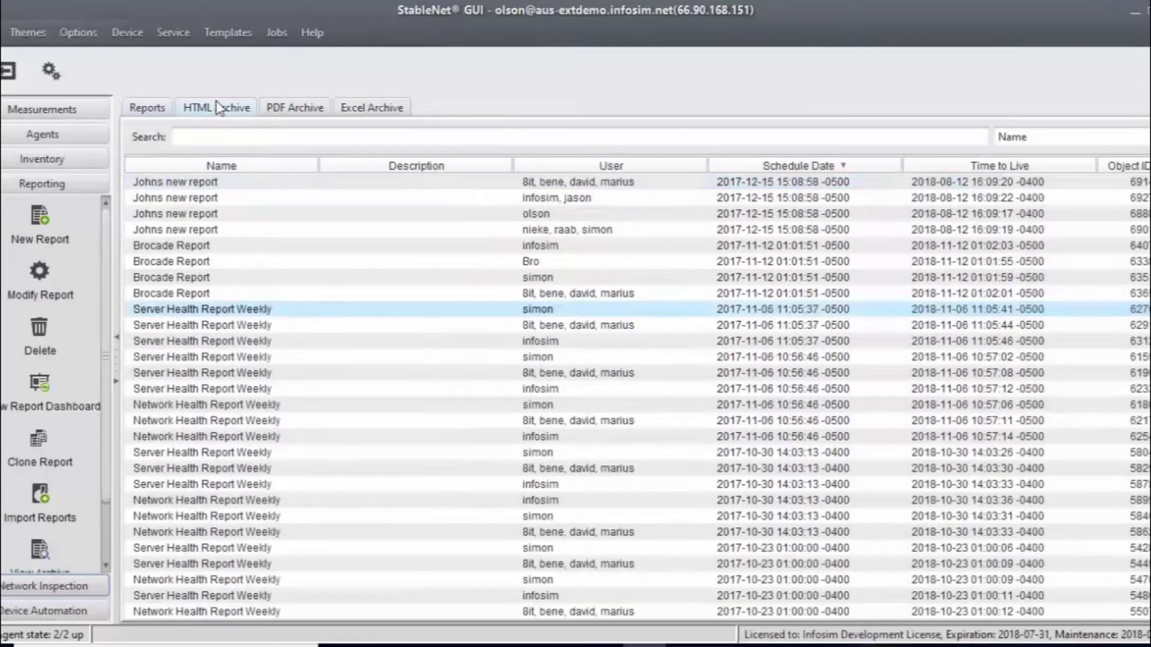
pyautogui.click(223, 311)
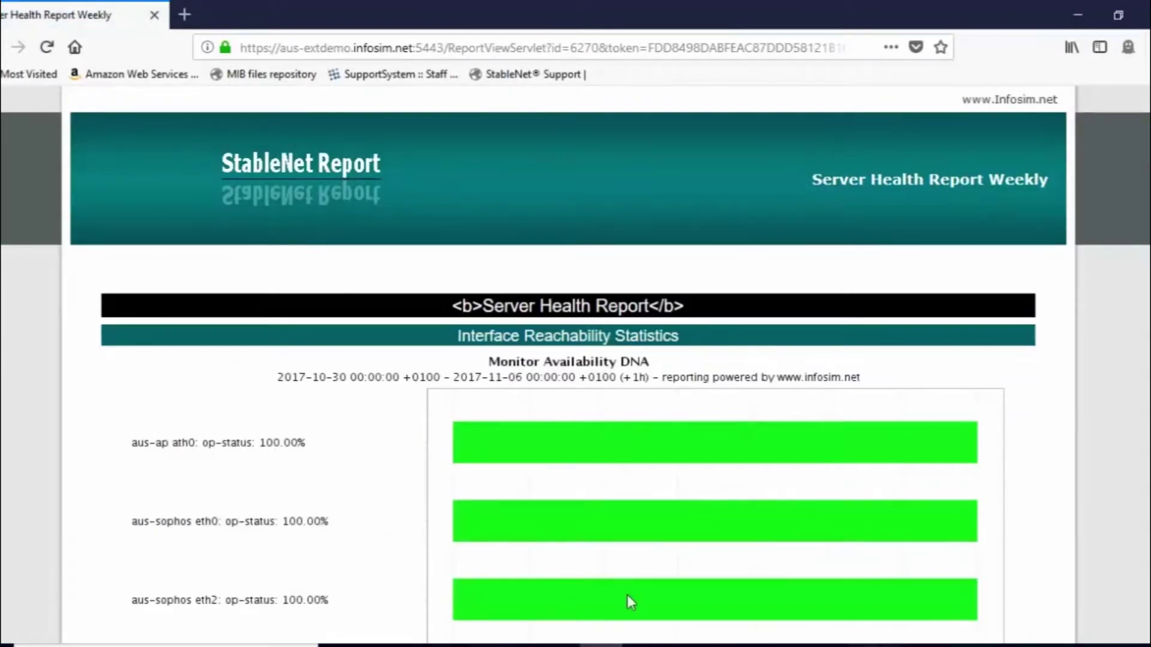
pyautogui.scroll(-6, 825, 378)
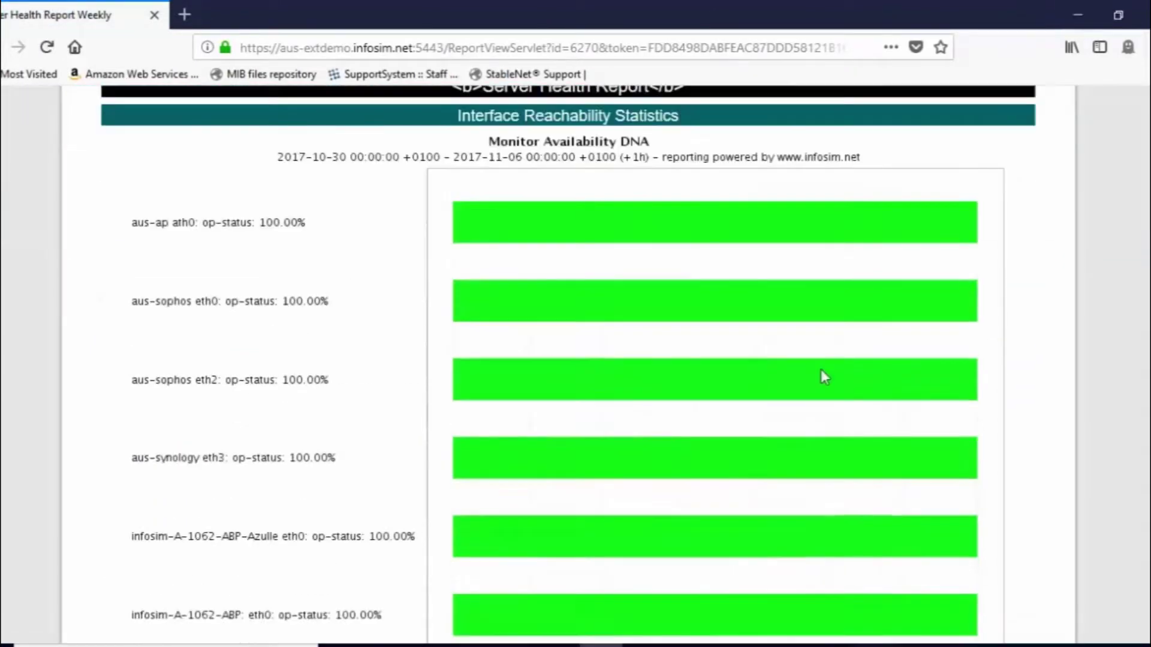
pyautogui.scroll(6, 839, 300)
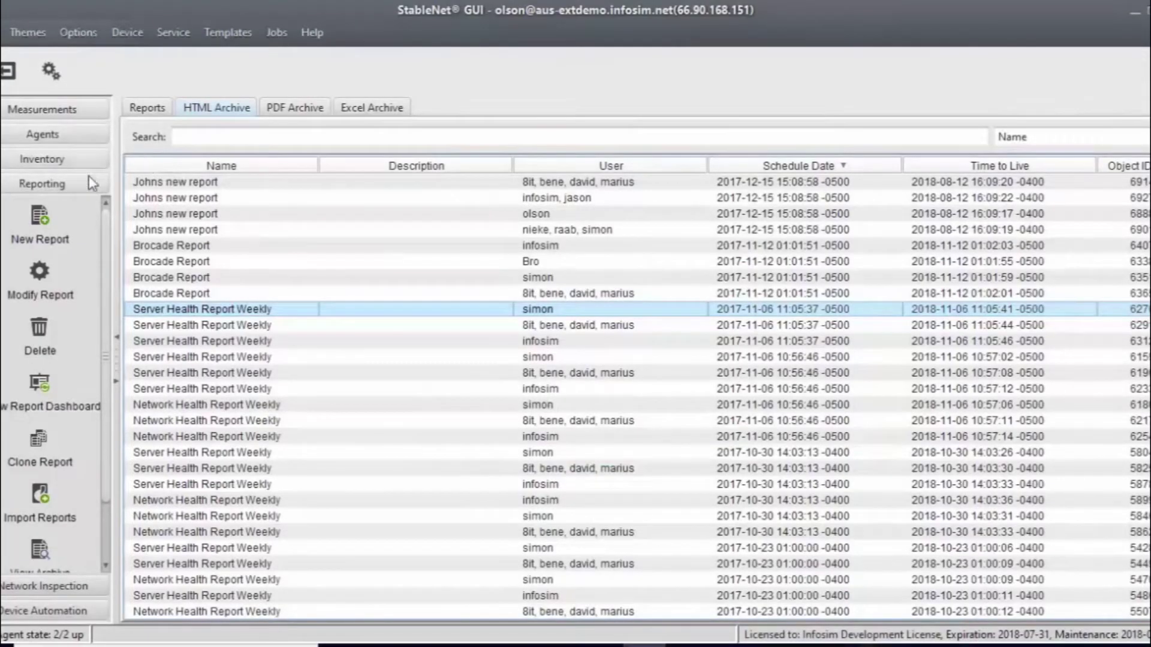
# Step: Go to network inspection, view the Death Star weather map, and narrow the weather map tree to enlarge the map area
pyautogui.click(66, 586)
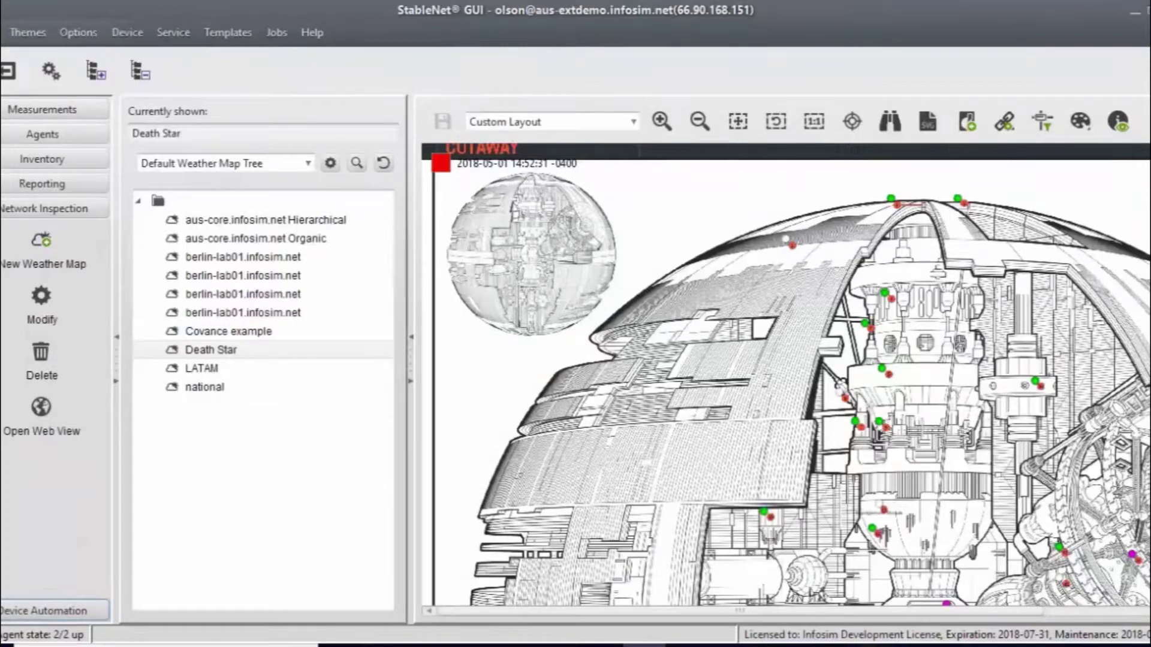
pyautogui.scroll(-2, 911, 396)
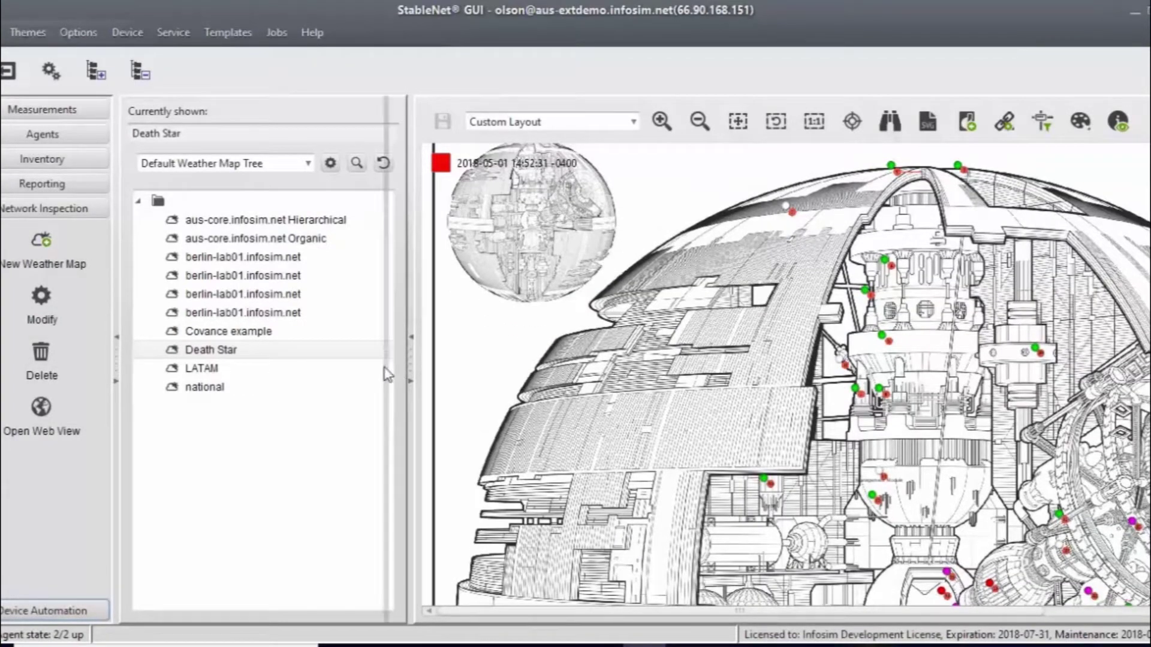
pyautogui.moveTo(388, 375); pyautogui.dragTo(358, 375)
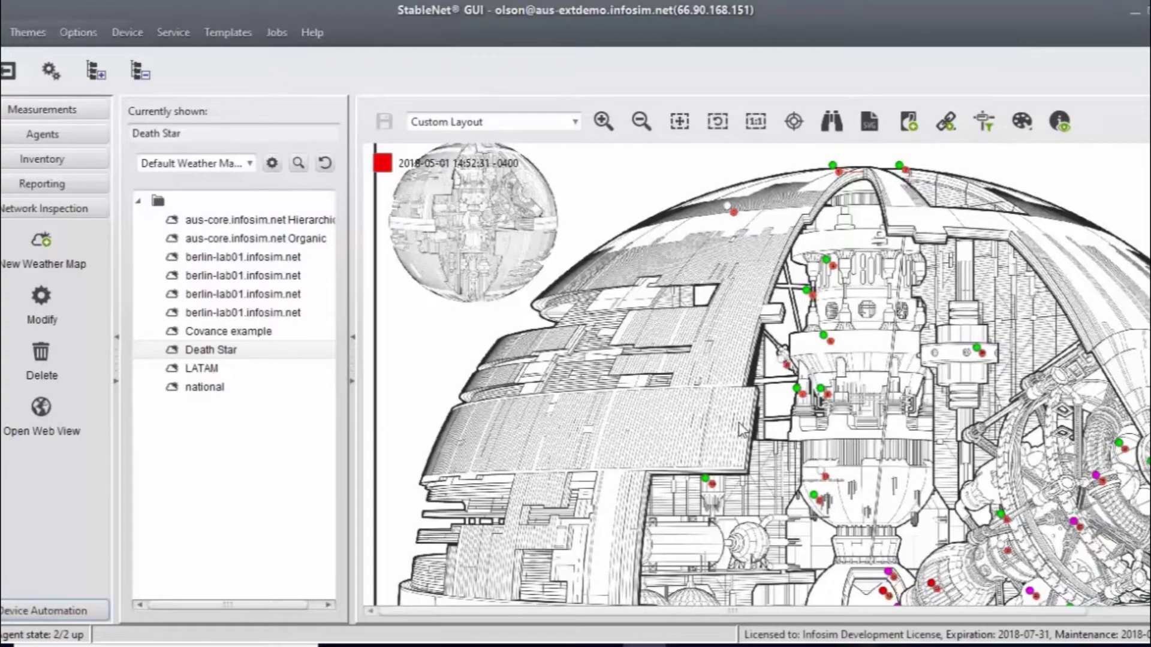
# Step: Display the aus-core.infosim.net Organic weather map and change its layout to Circular Layout
pyautogui.click(304, 240)
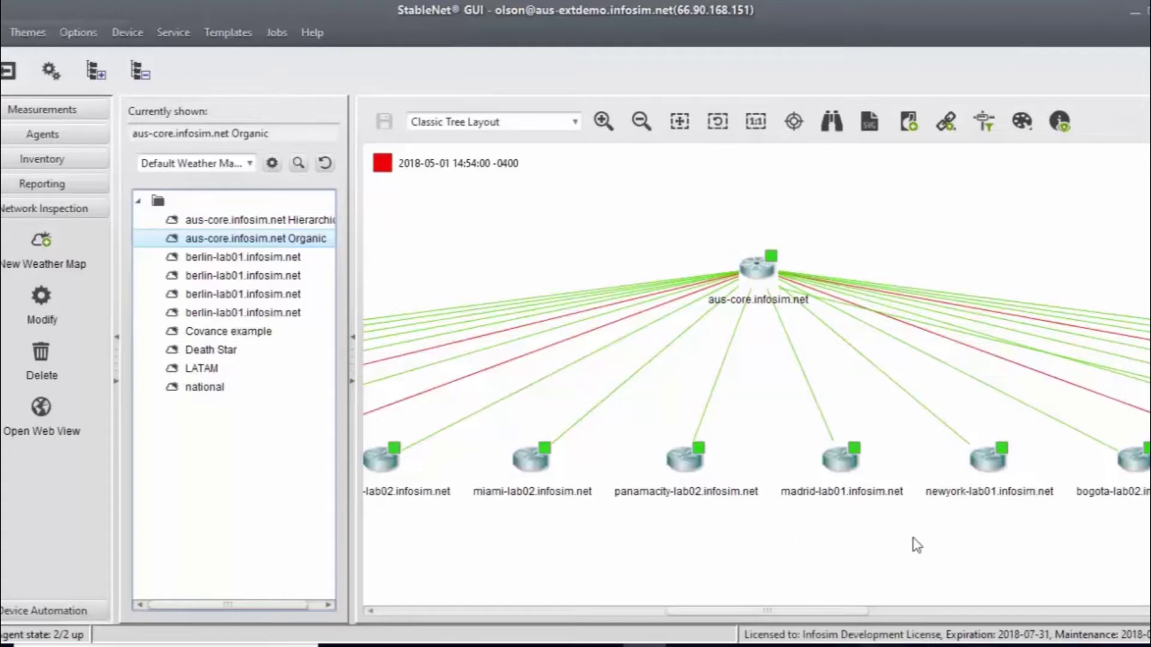
pyautogui.click(574, 123)
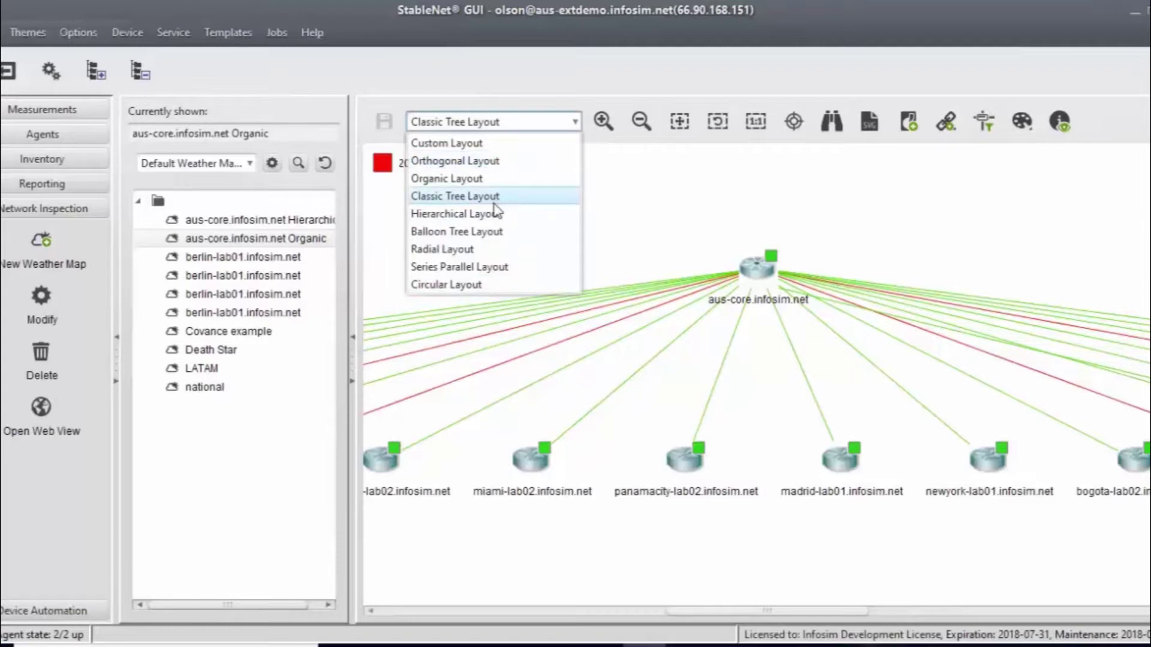
pyautogui.click(478, 286)
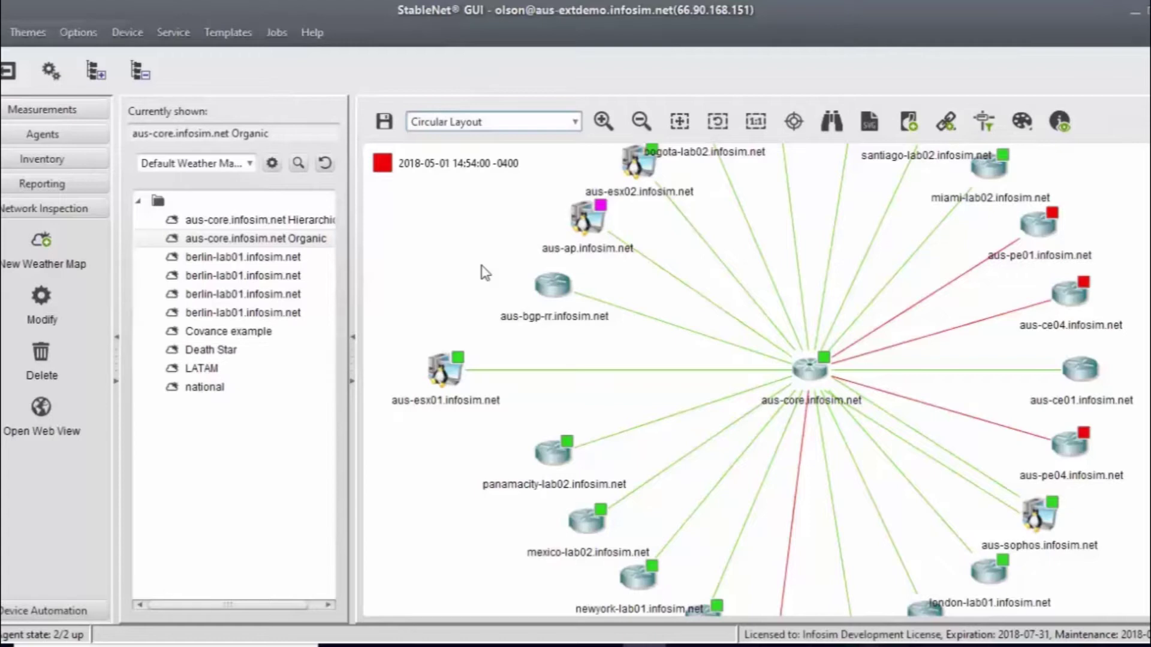
pyautogui.scroll(2, 485, 272)
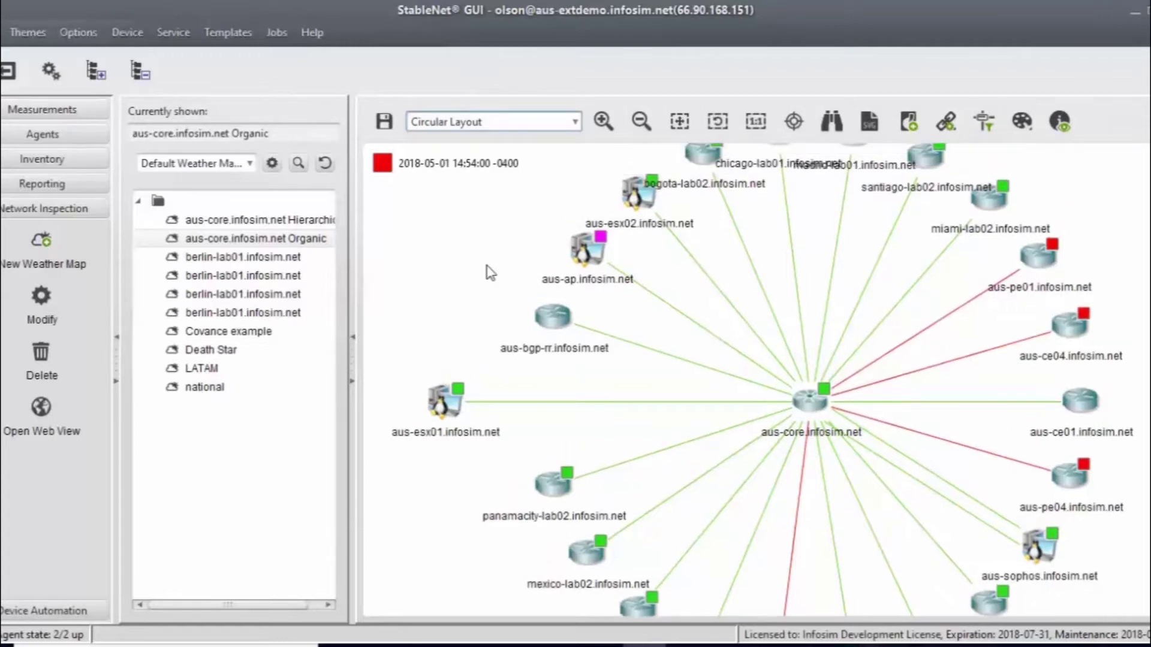
pyautogui.scroll(2, 491, 274)
pyautogui.scroll(1, 490, 274)
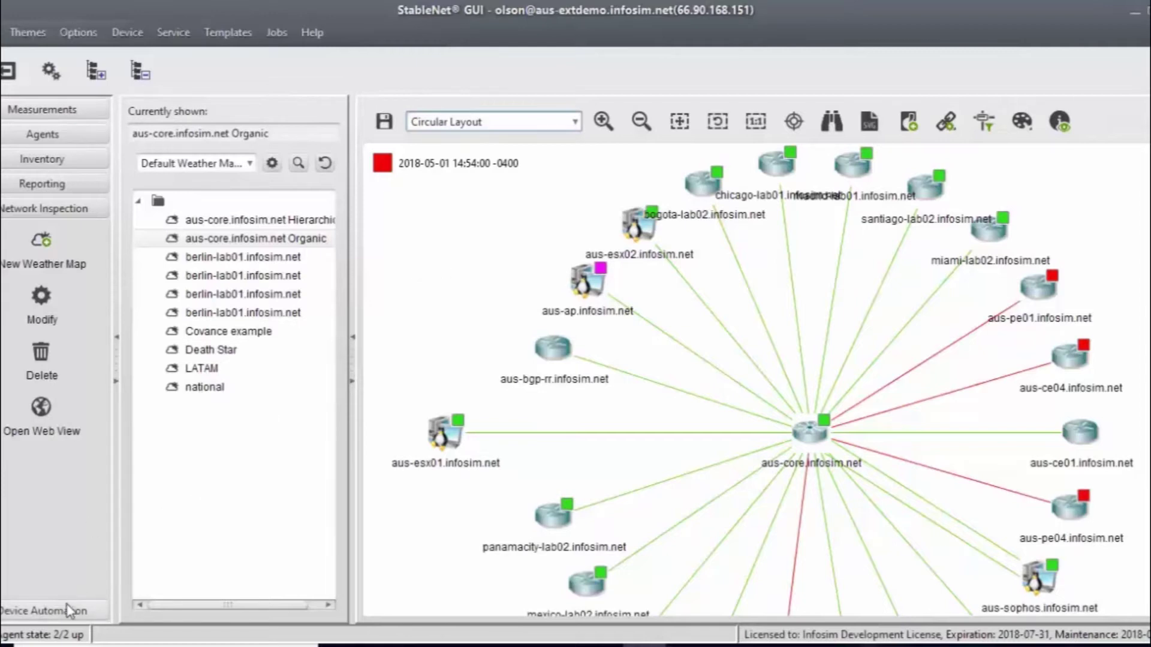
# Step: Go to device automation and review the discovery jobs and backup jobs
pyautogui.click(42, 611)
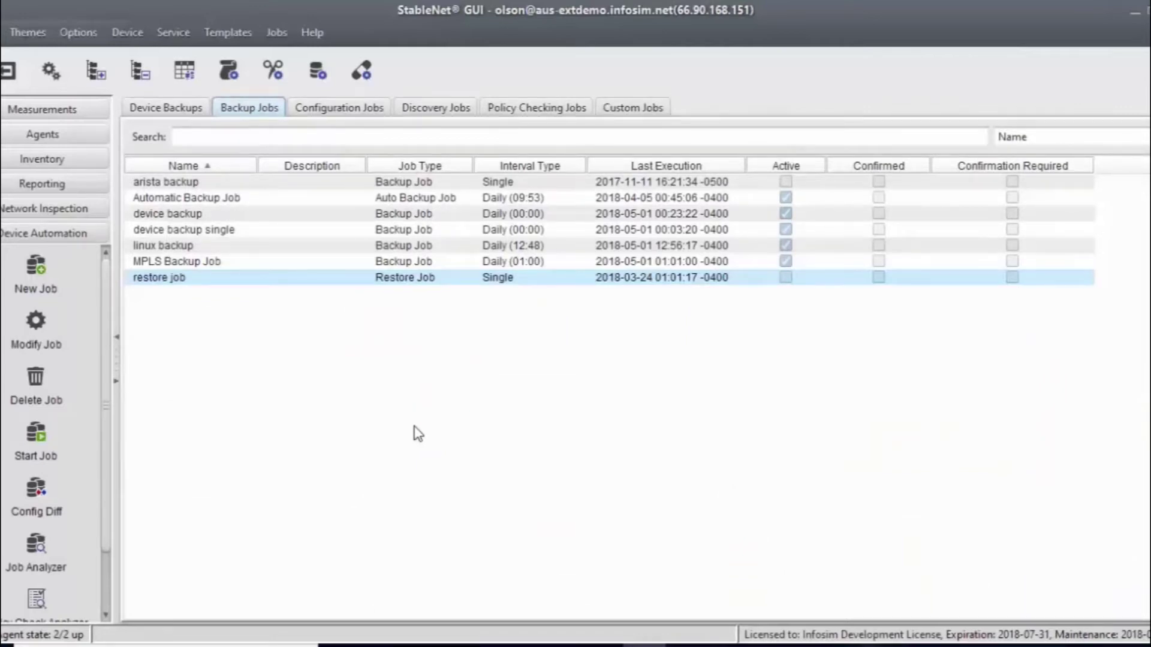
pyautogui.click(447, 110)
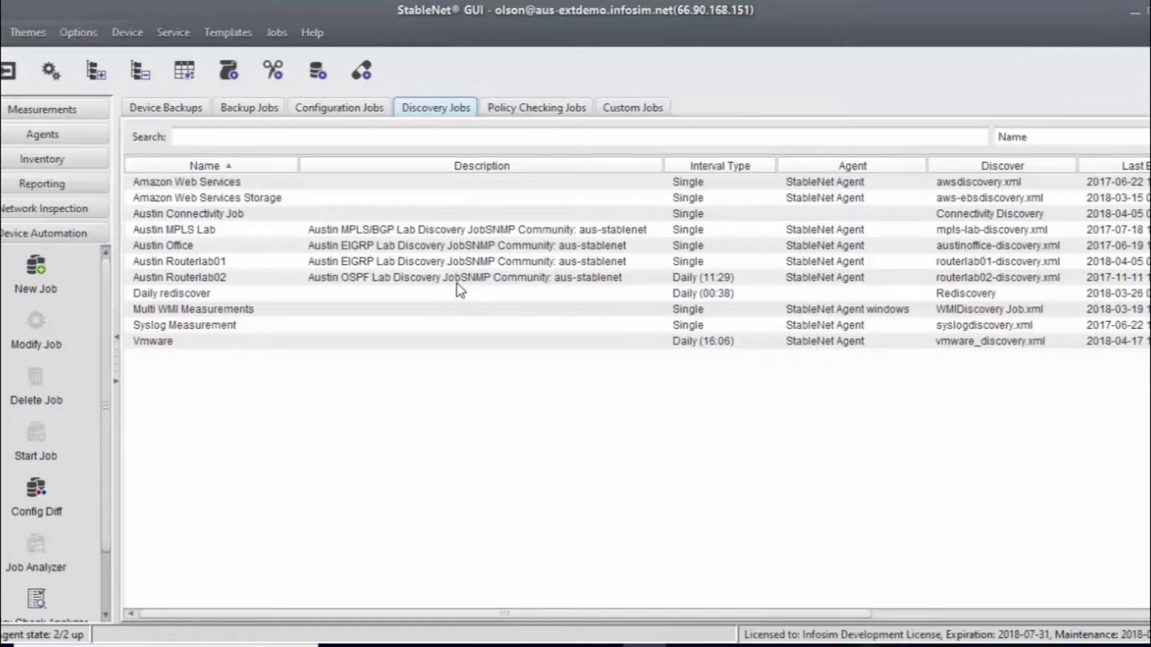
pyautogui.click(275, 115)
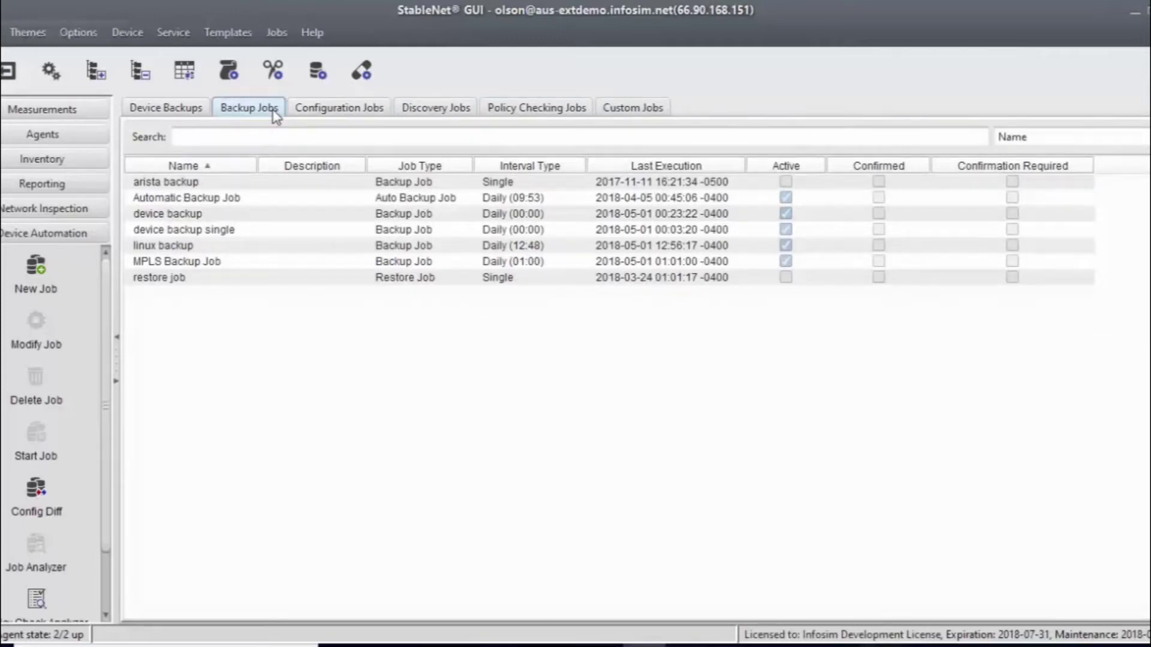
# Step: View berlin-lab01.infosim.net's 2018-04-05 configuration backup and its 2018-05-01 show cdp neighbors output among the device backups
pyautogui.click(180, 113)
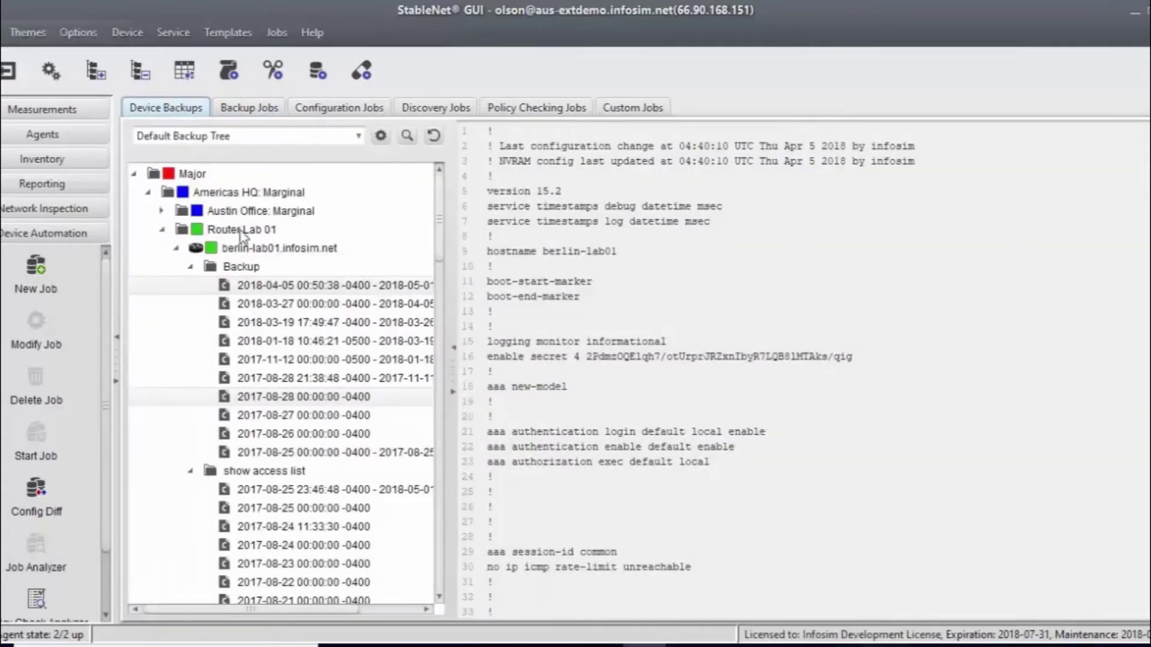
pyautogui.click(292, 294)
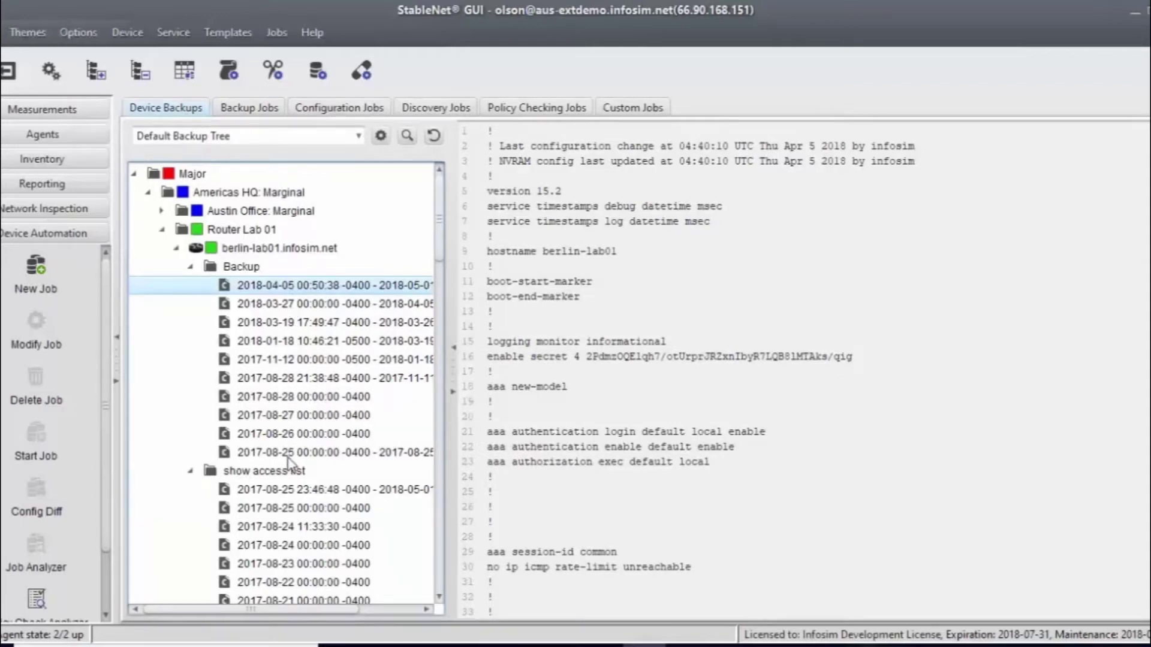
pyautogui.scroll(-5, 289, 456)
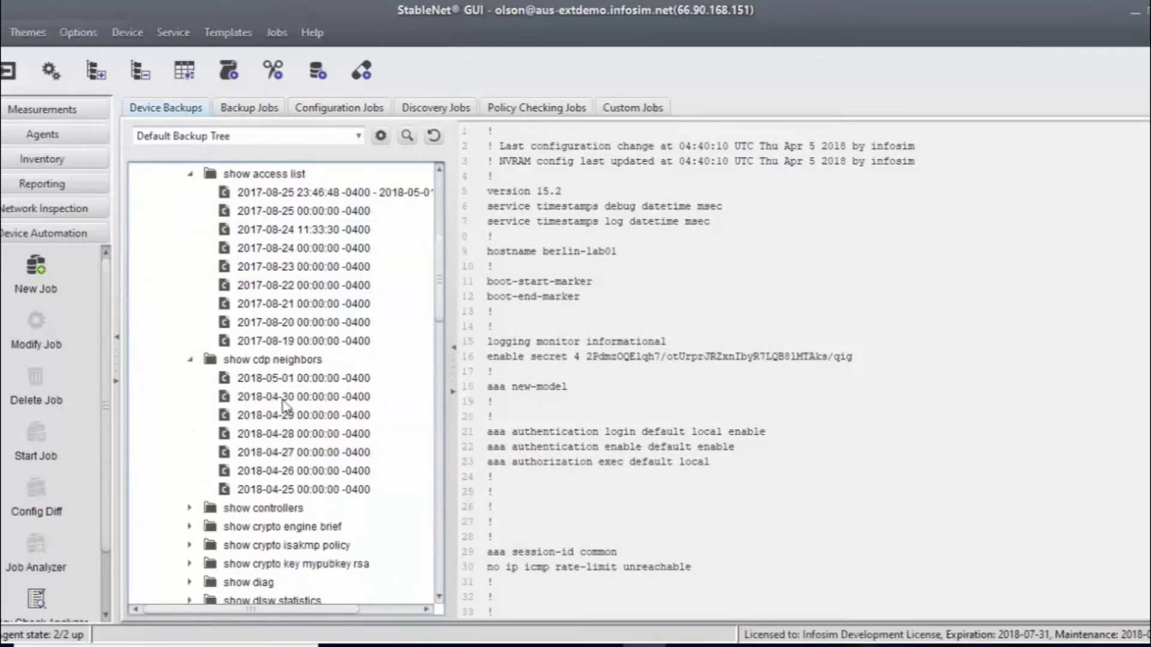
pyautogui.click(282, 381)
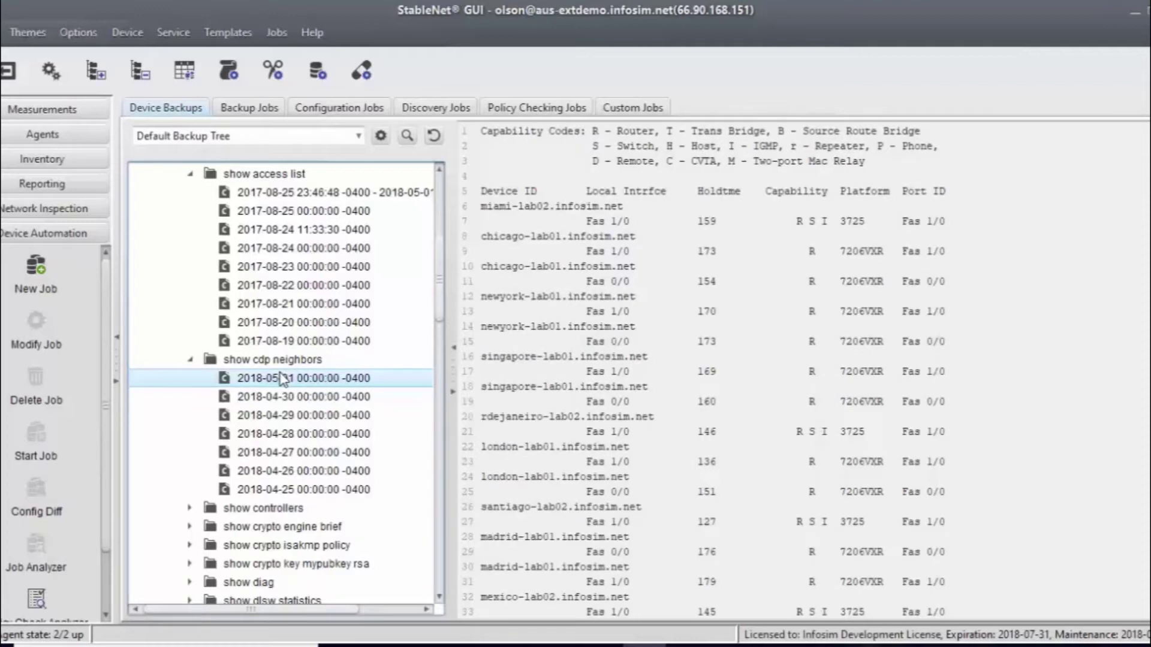
pyautogui.scroll(5, 338, 344)
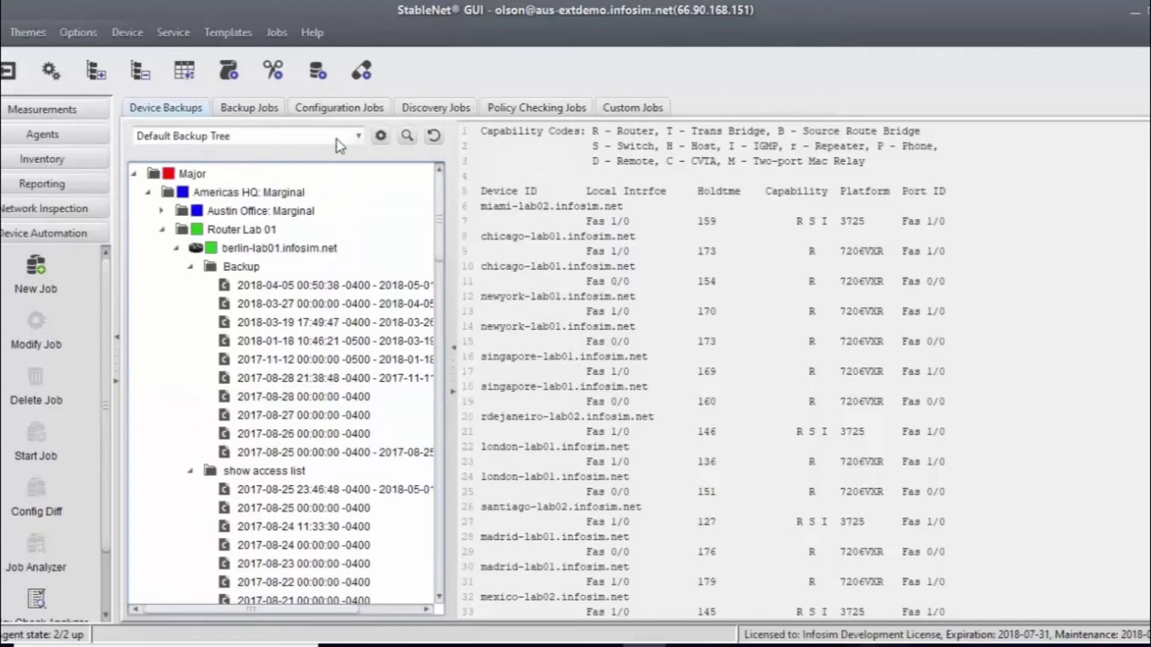
# Step: Review the configuration jobs and policy checking jobs, selecting ACL Checks - failed Devices Job
pyautogui.click(334, 109)
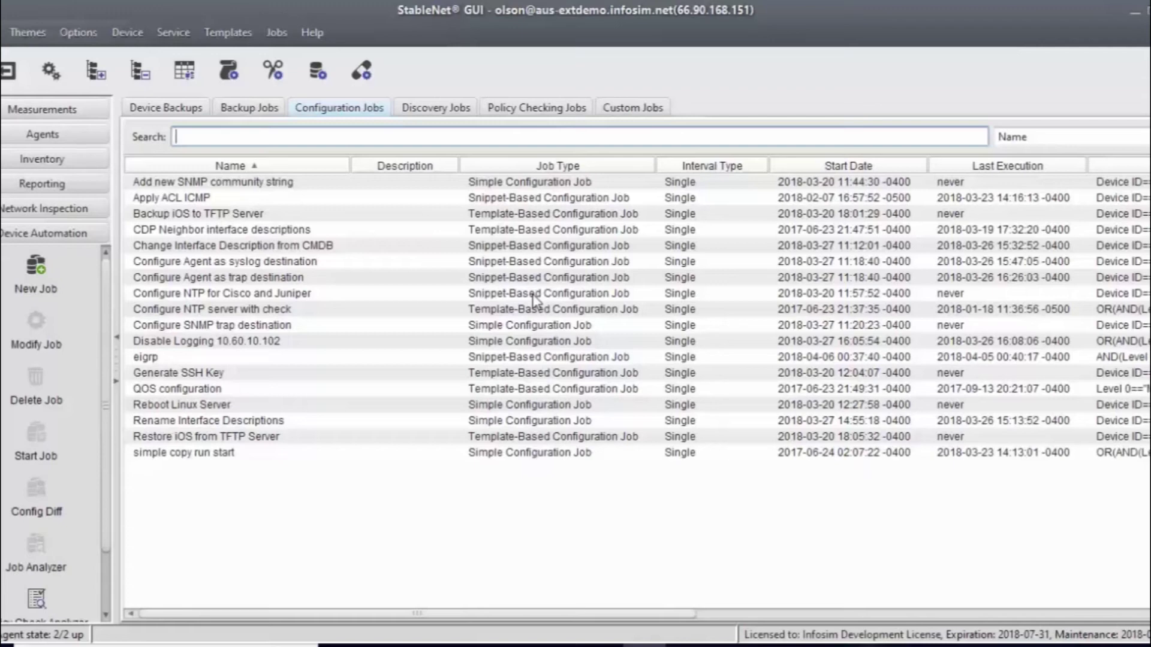
pyautogui.click(550, 109)
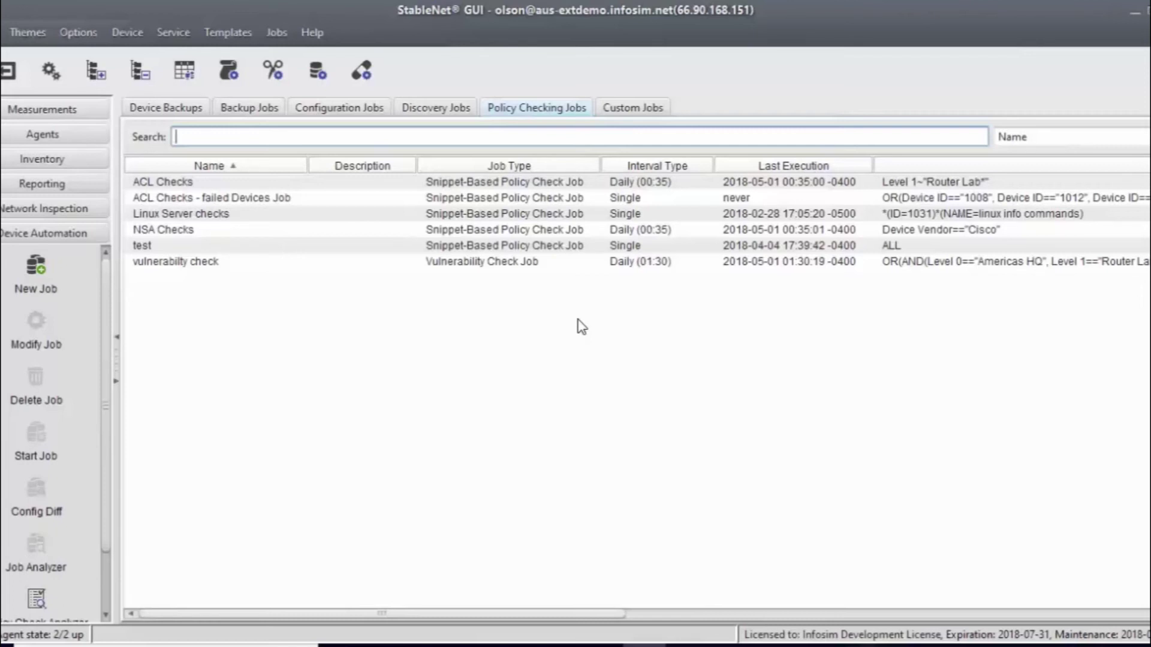
pyautogui.click(370, 199)
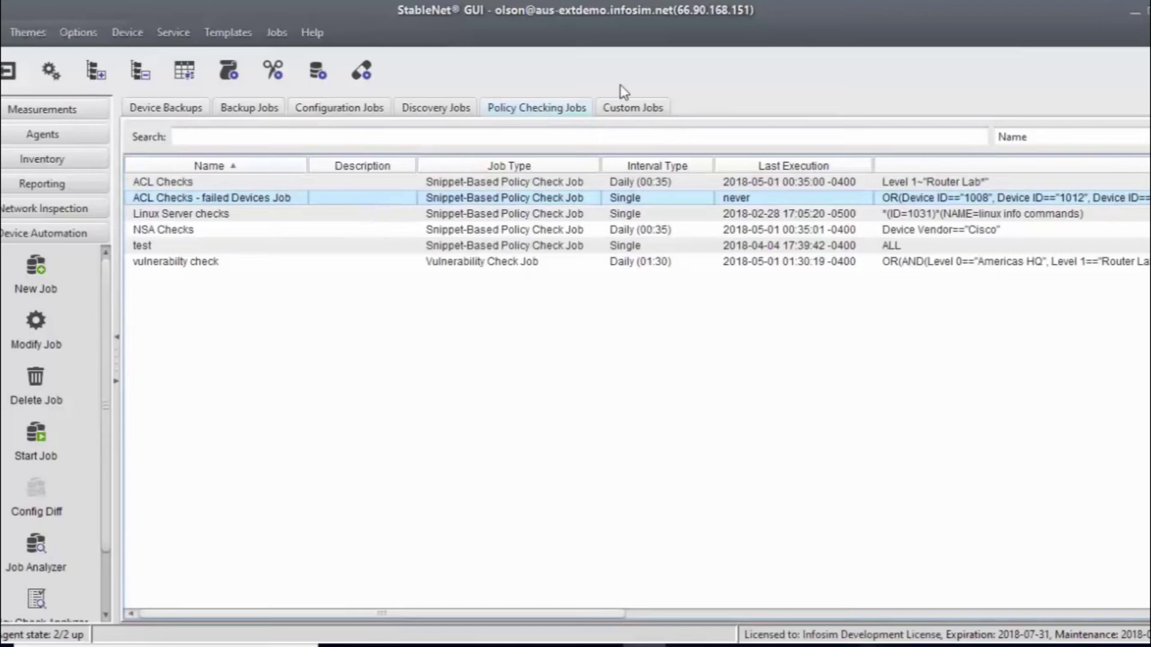
# Step: Revisit the discovery jobs, return to the configuration jobs, and select Configure Agent as trap destination
pyautogui.click(452, 109)
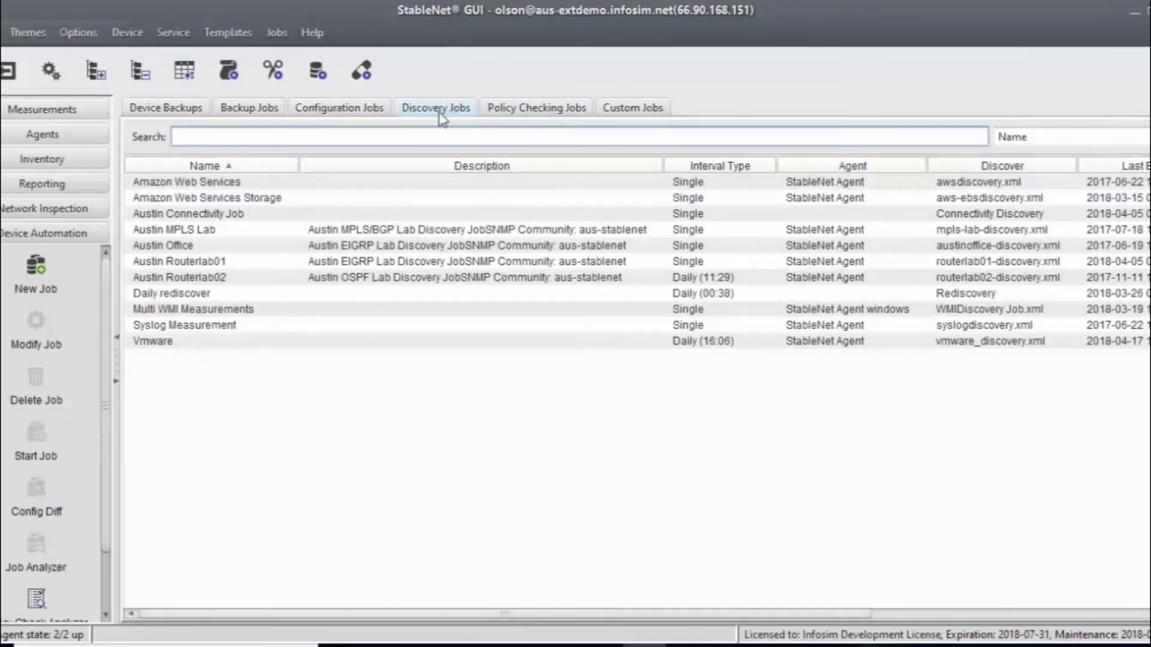
pyautogui.click(356, 108)
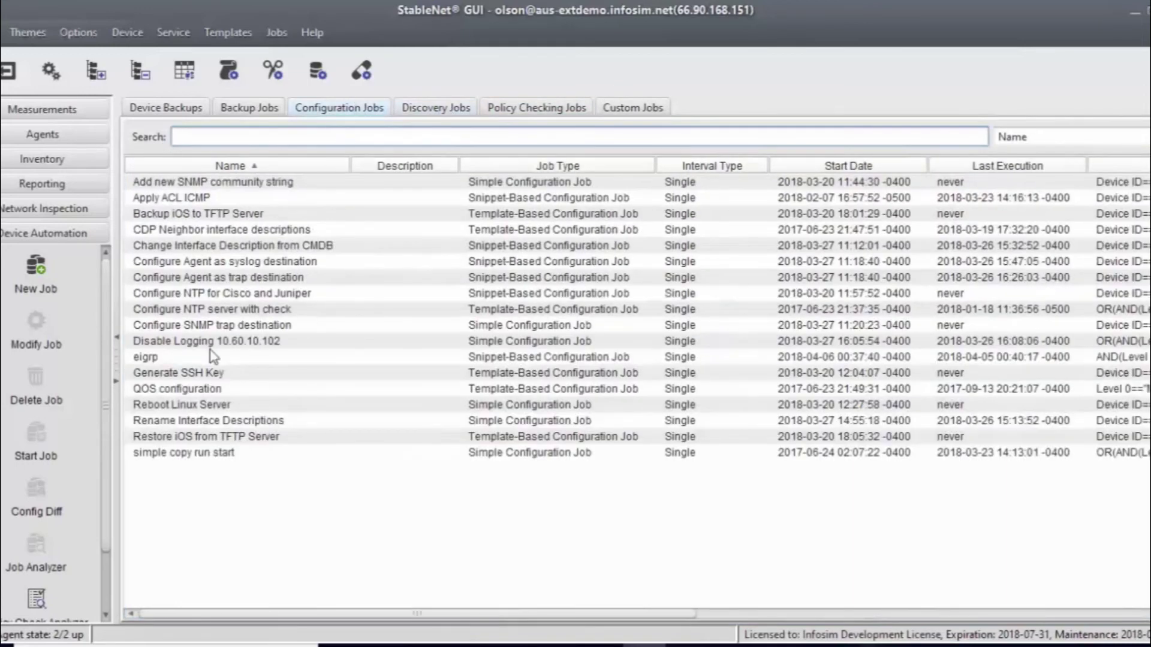
pyautogui.click(256, 277)
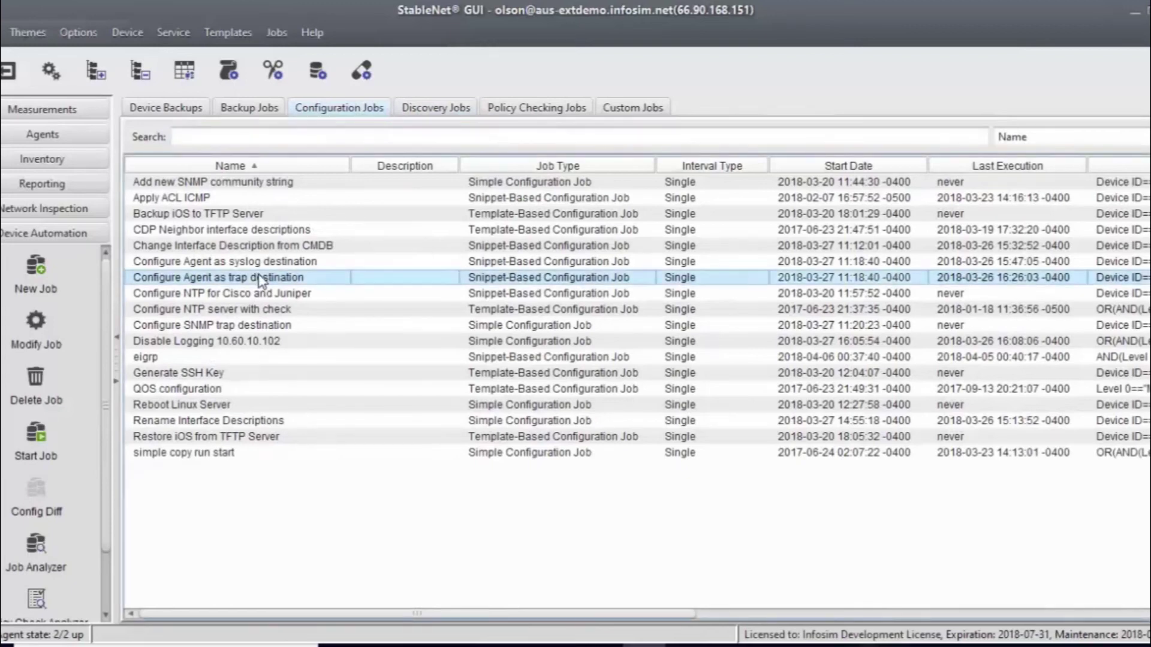